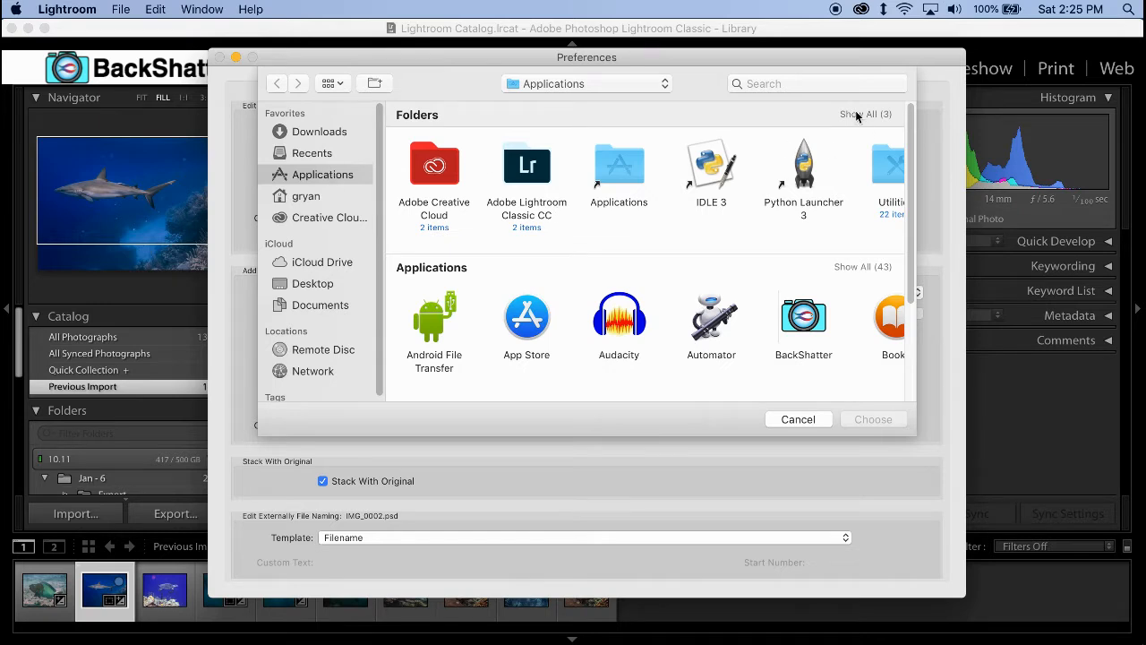
- Choose the BackShatter application from the Applications folder as the additional external editor
scroll(859, 215, down, 3)
click(809, 235)
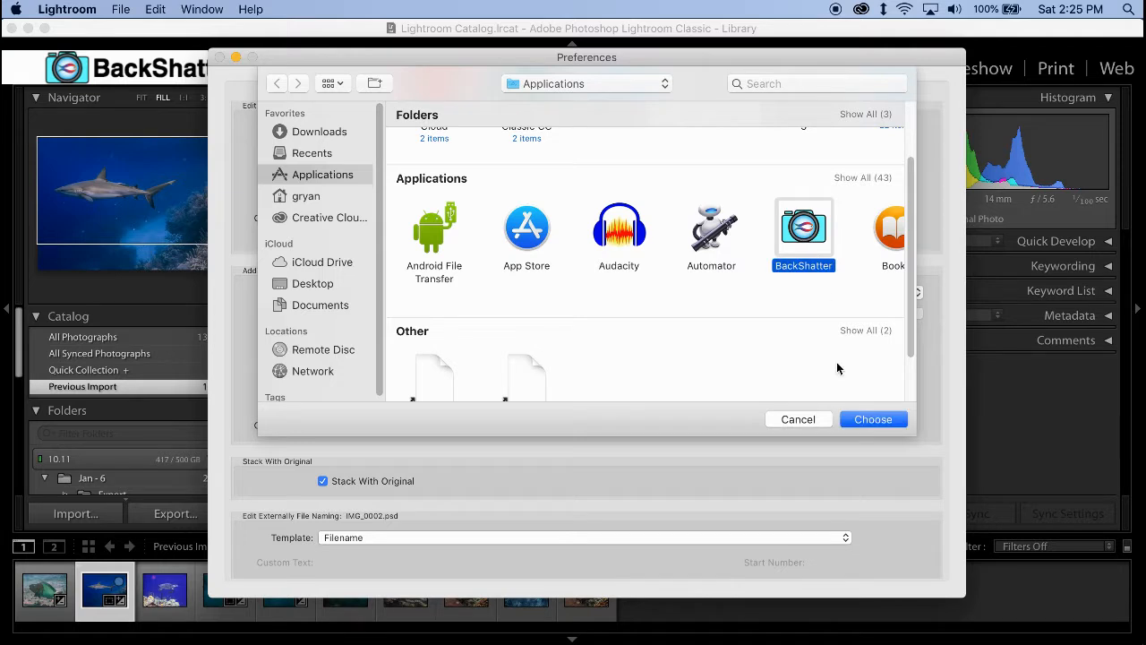
click(865, 423)
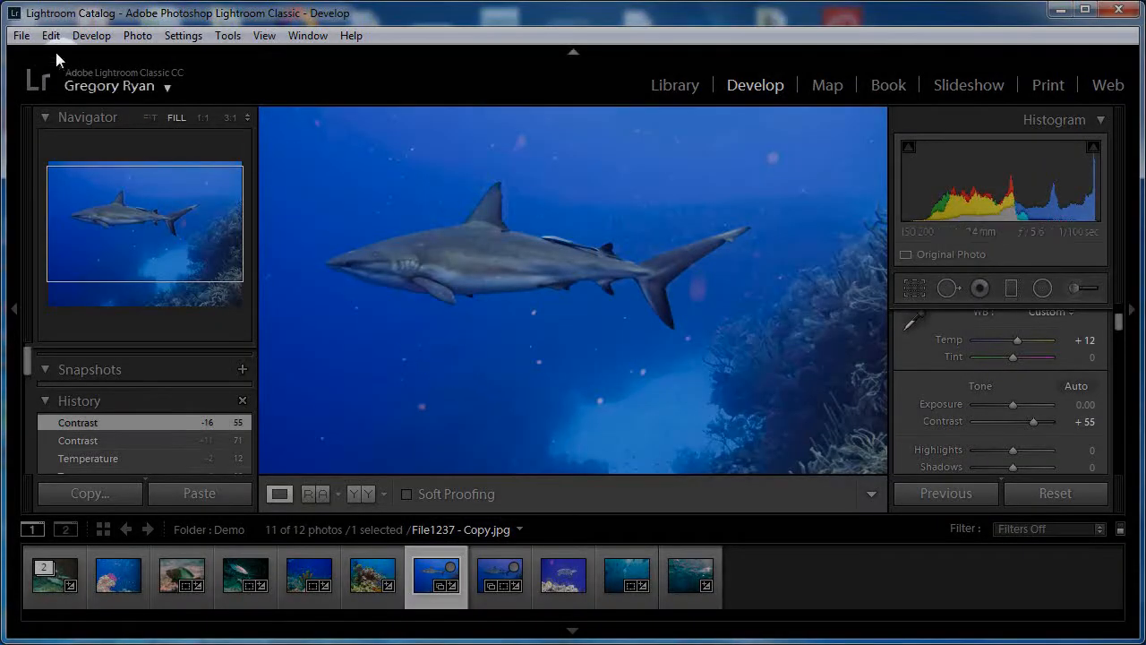
- Open the External Editing preferences in the Windows version of Lightroom
click(51, 35)
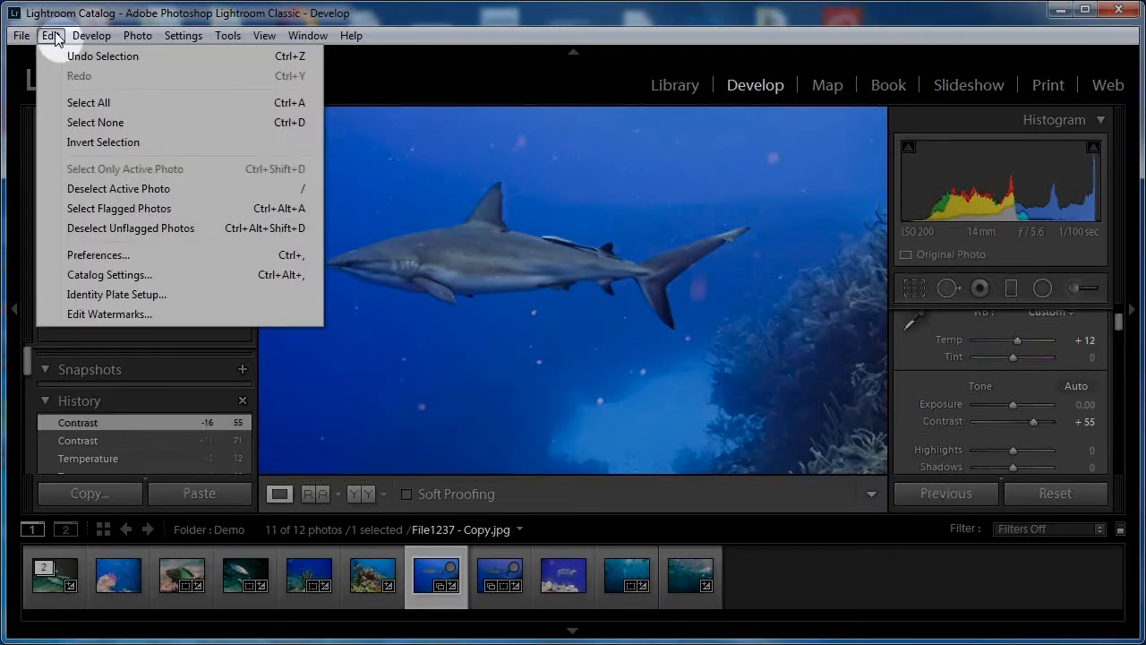
click(101, 257)
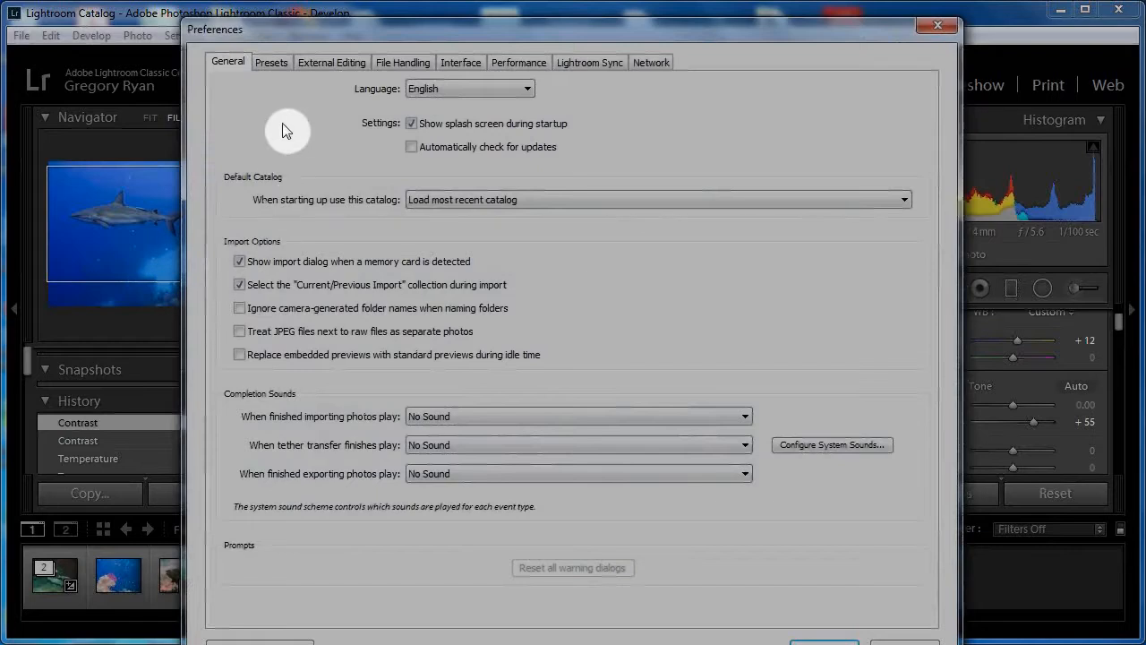
click(331, 67)
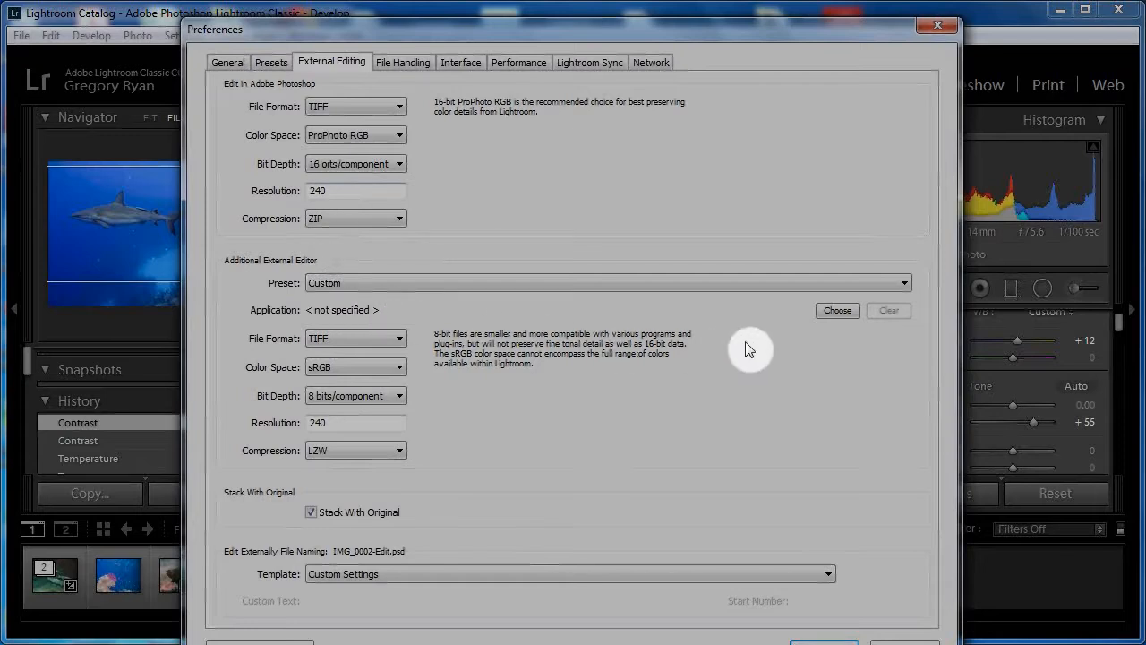
- Choose backshatter.exe from Program Files\BackShatter\BackShatter Standalone on the C: drive as the additional external editor's application
click(836, 311)
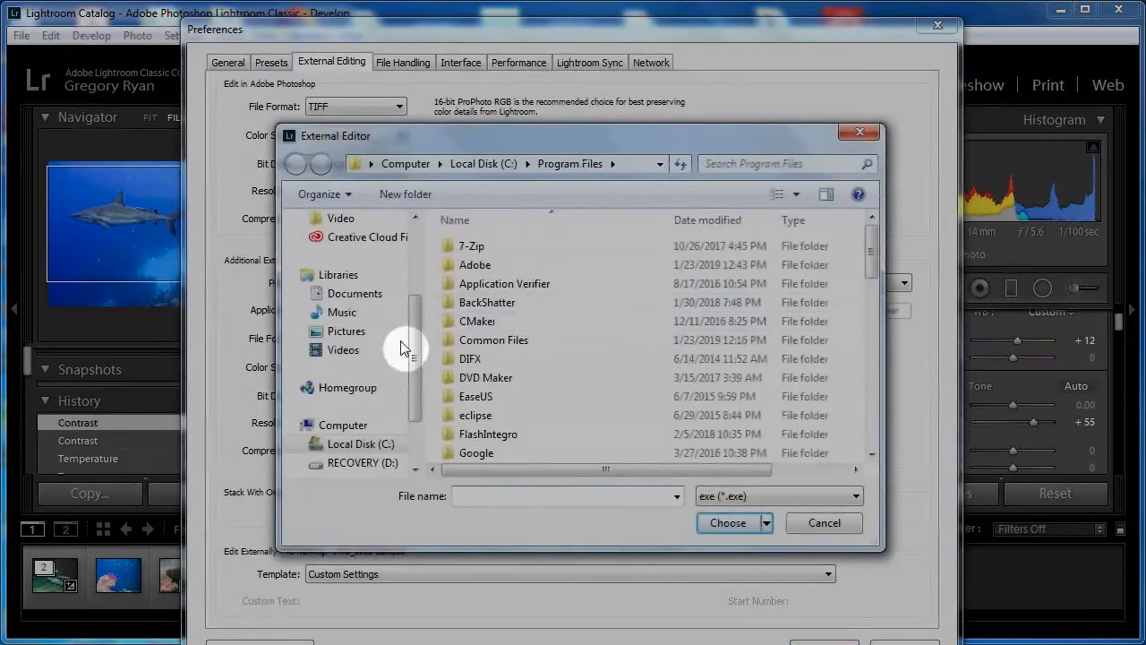
click(368, 442)
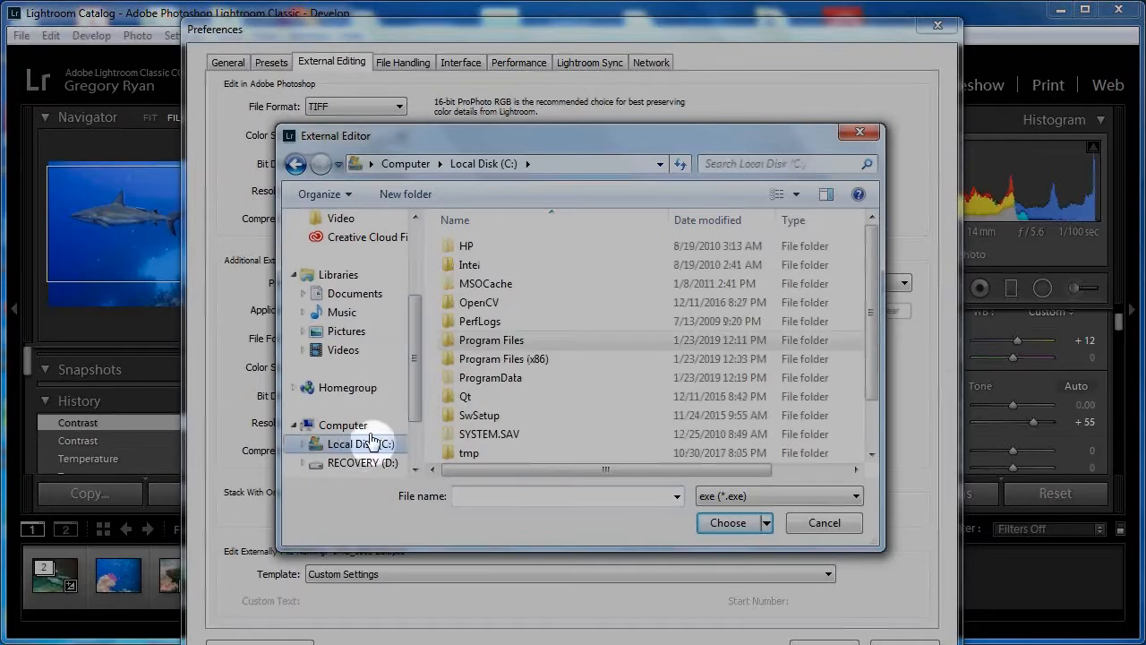
double_click(489, 341)
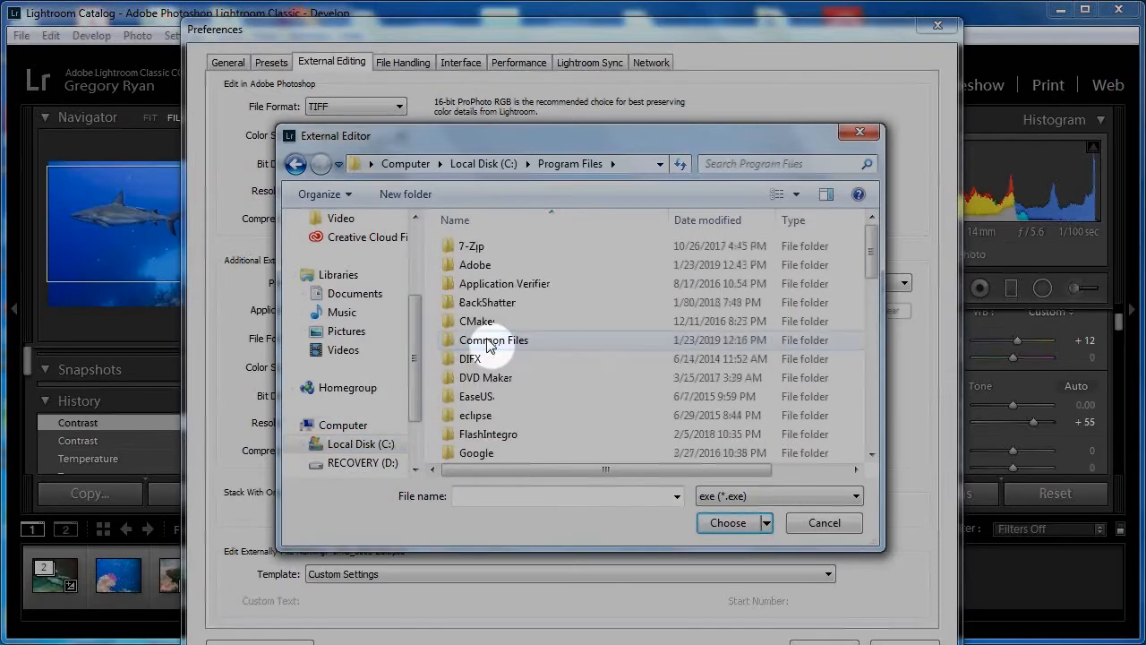
double_click(488, 305)
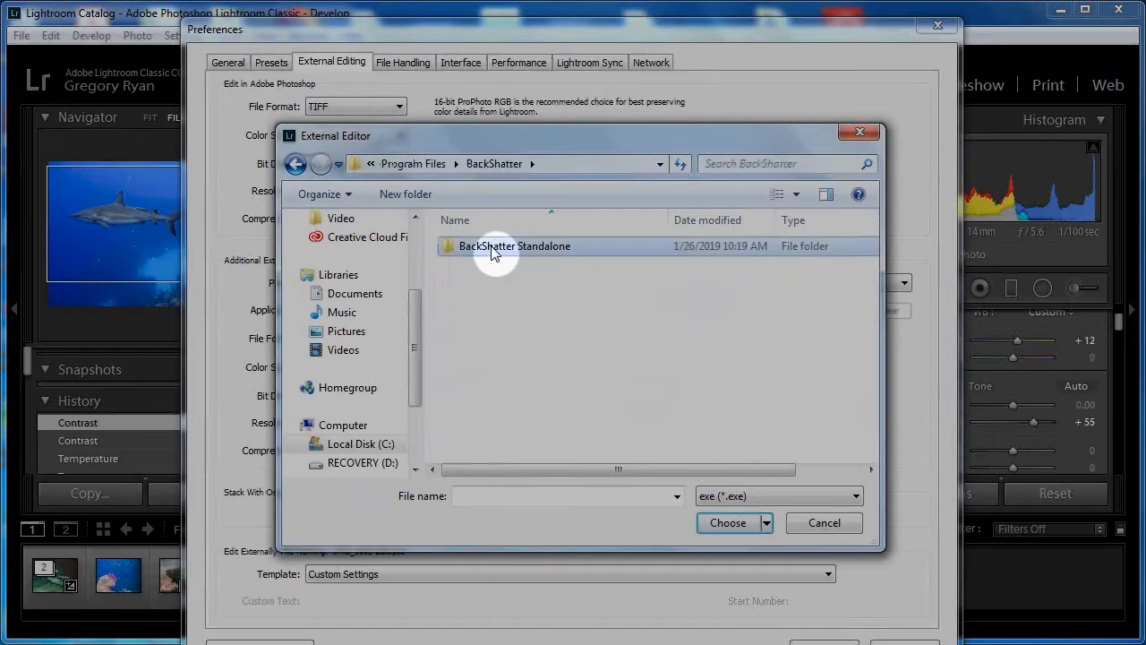
double_click(489, 247)
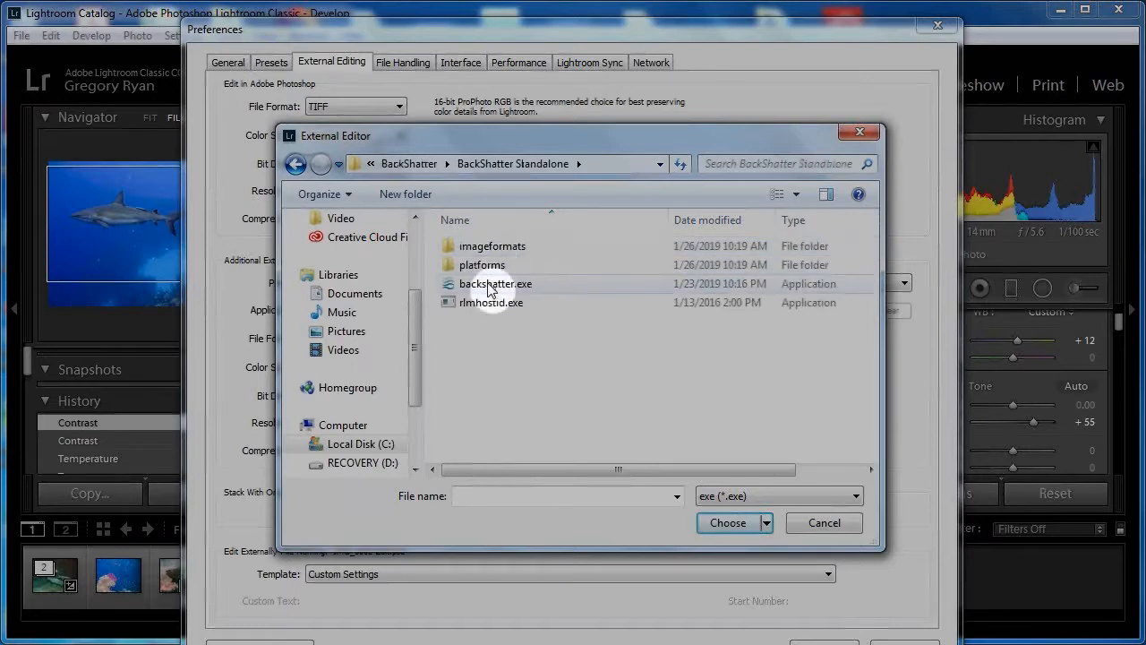
click(489, 285)
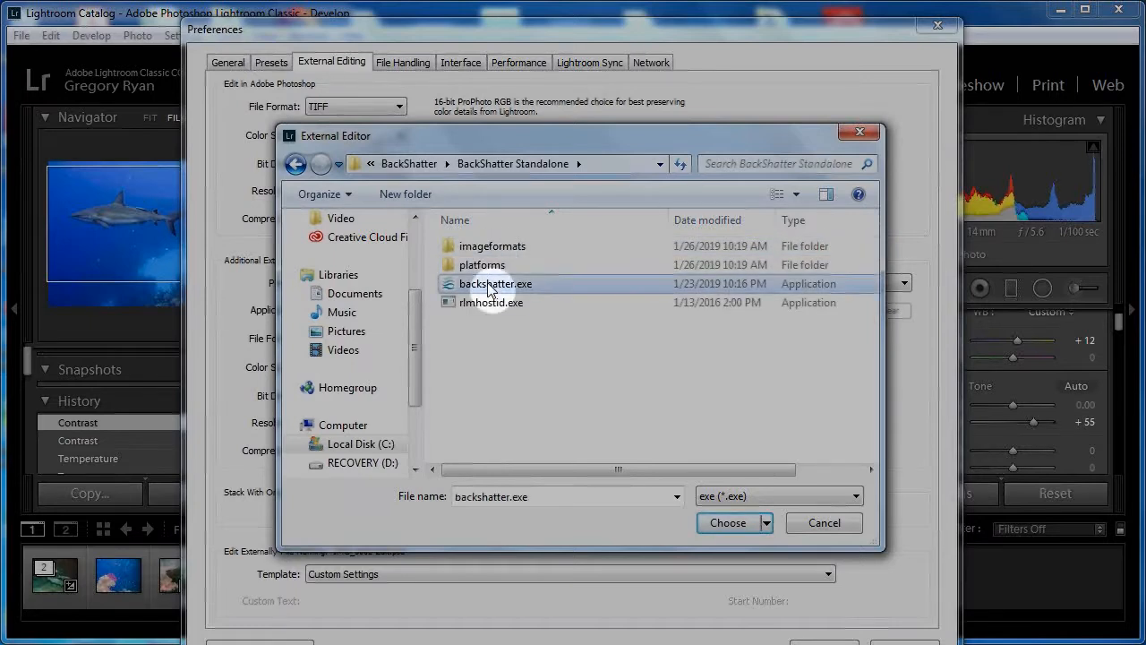
click(728, 525)
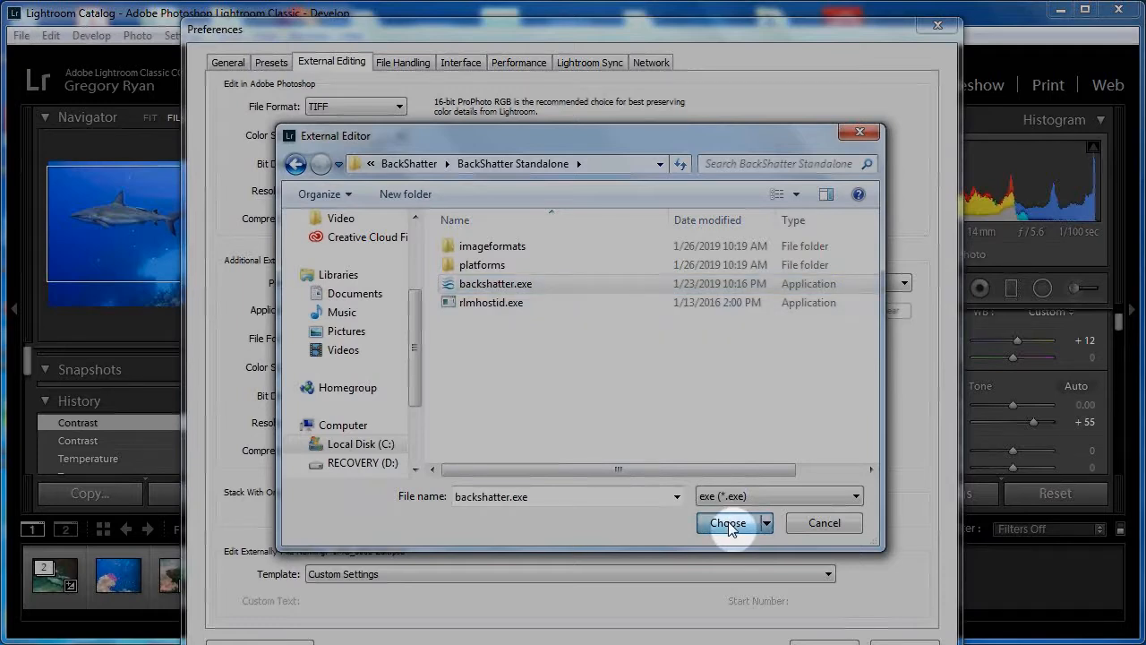
click(728, 523)
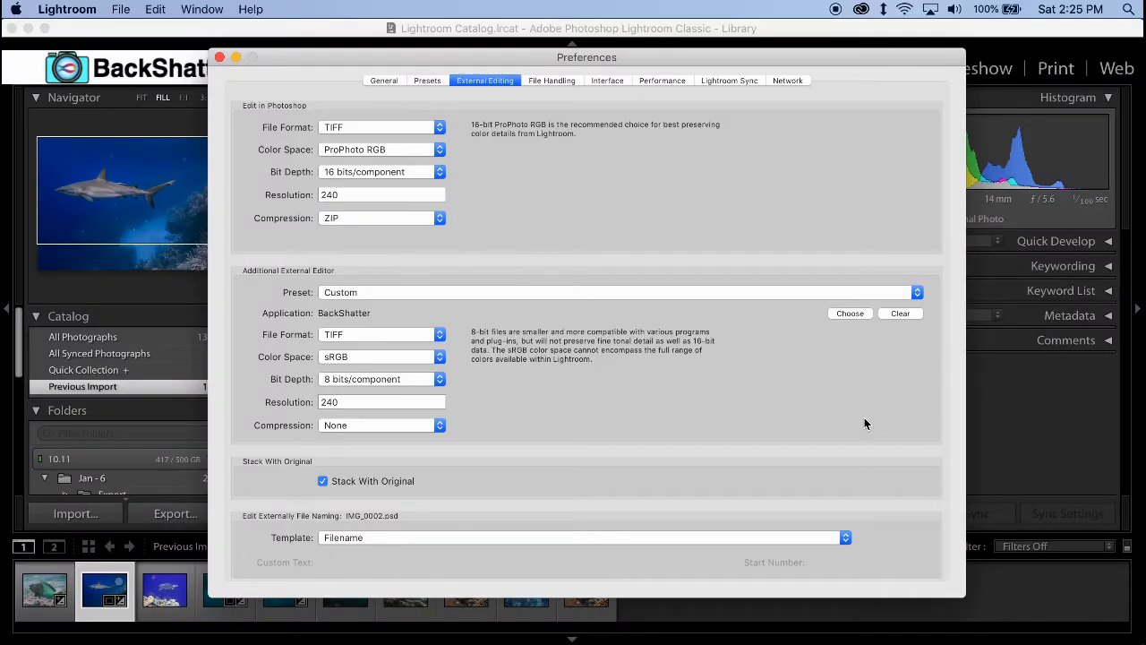
- Set the additional external editor's file format to JPEG, save the settings as a preset named BackShatter, and close the preferences
click(387, 342)
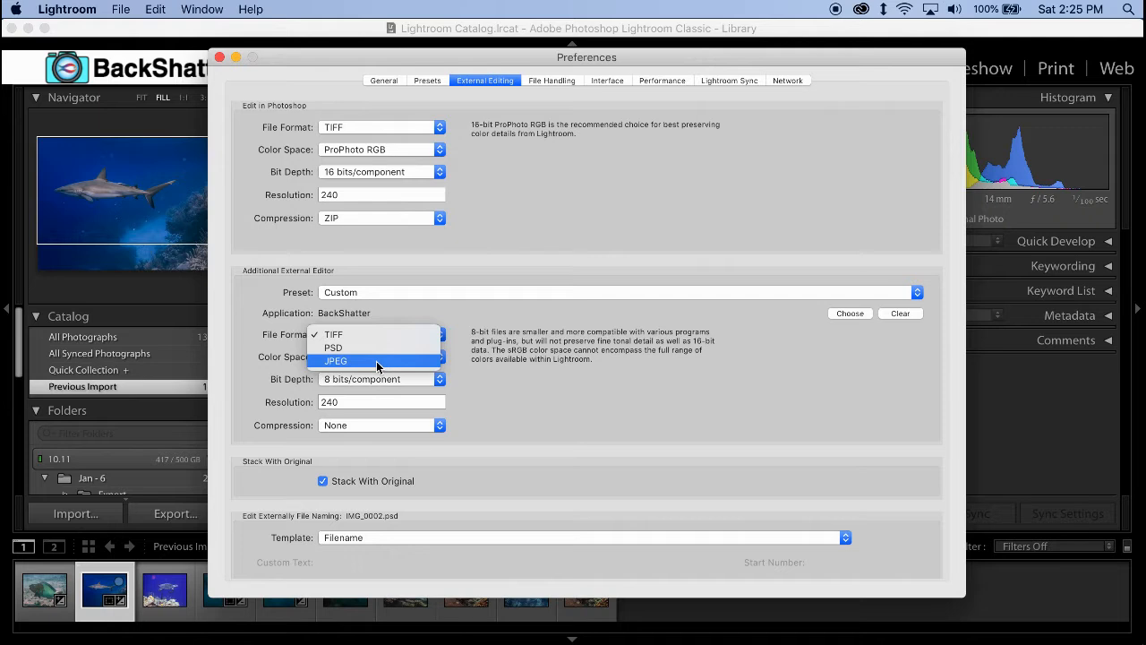
click(377, 362)
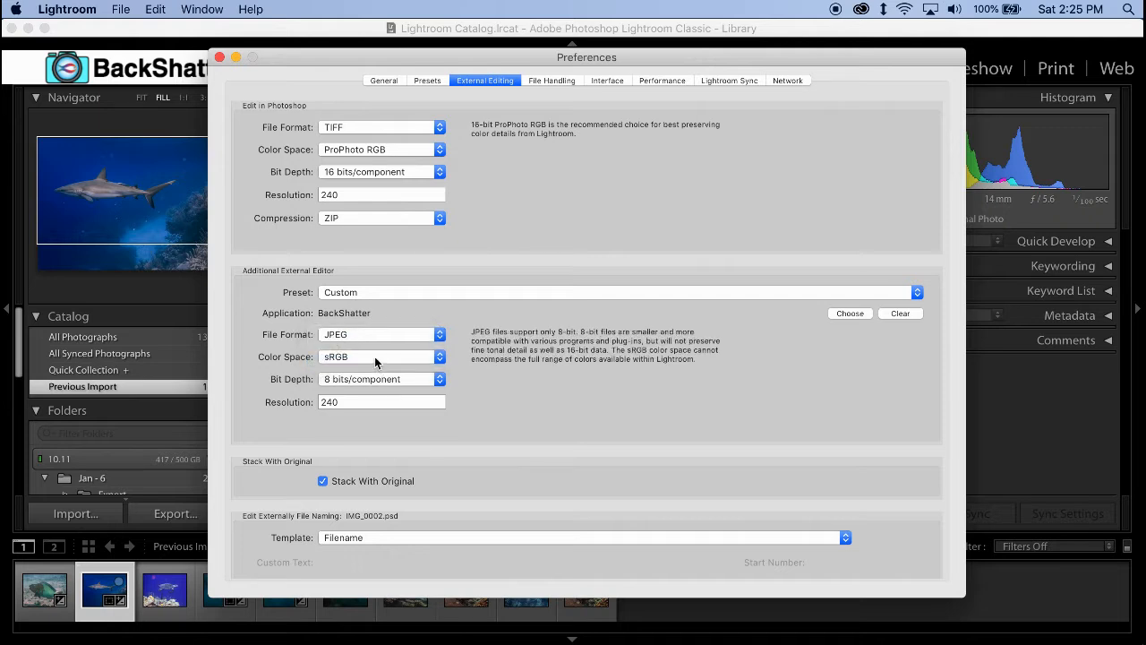
click(388, 293)
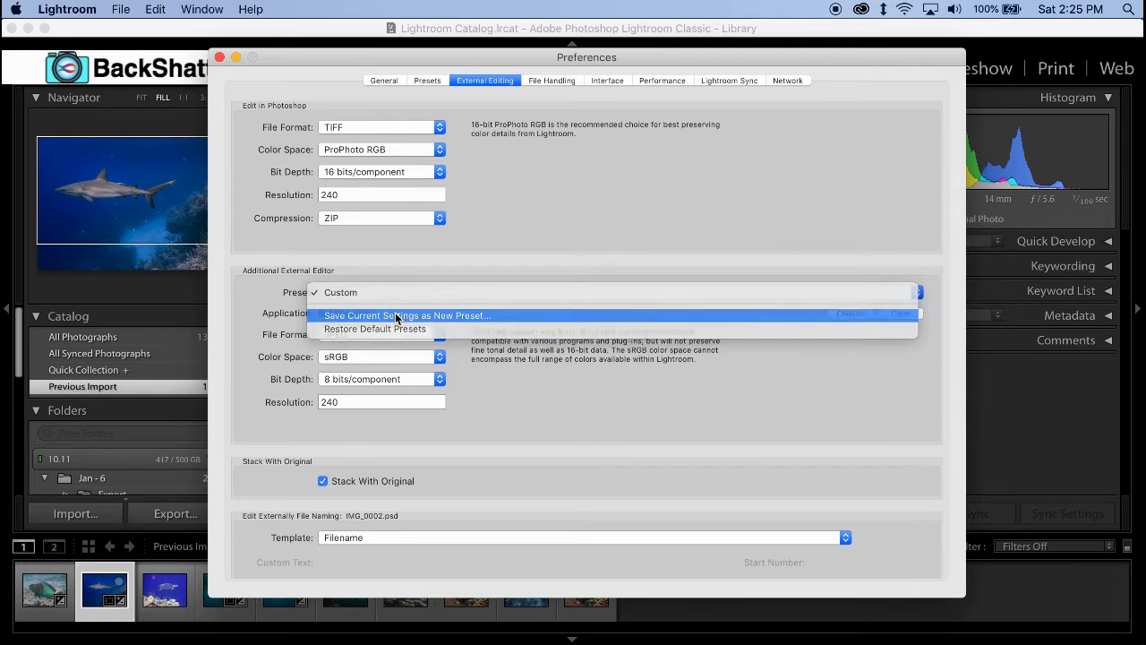
click(396, 316)
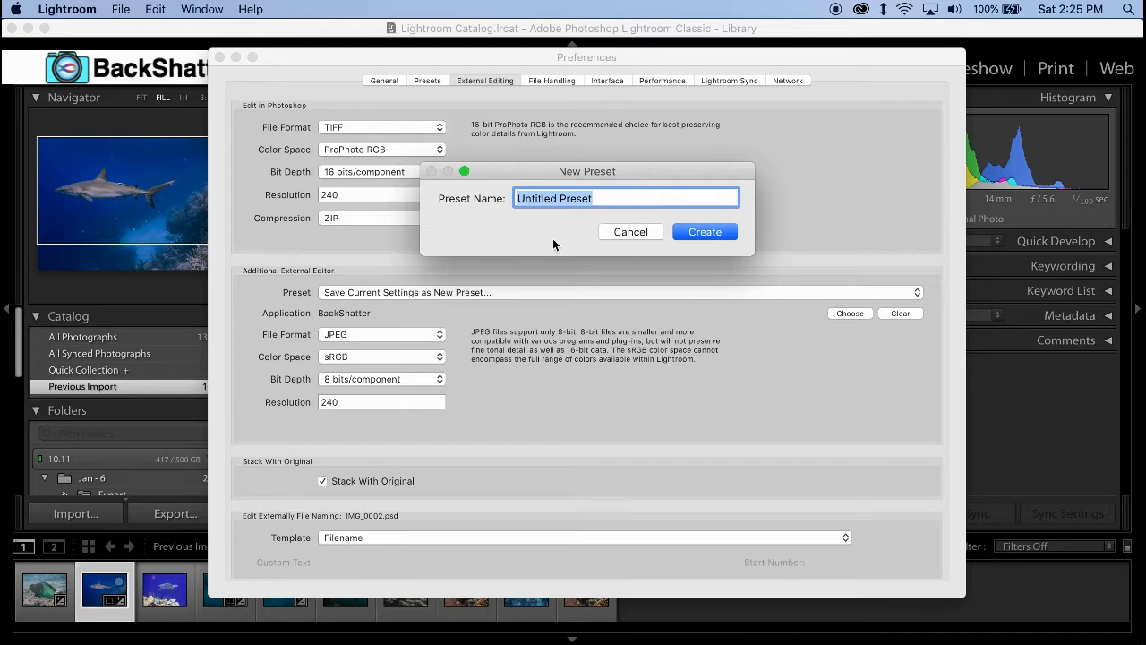
text(Bac)
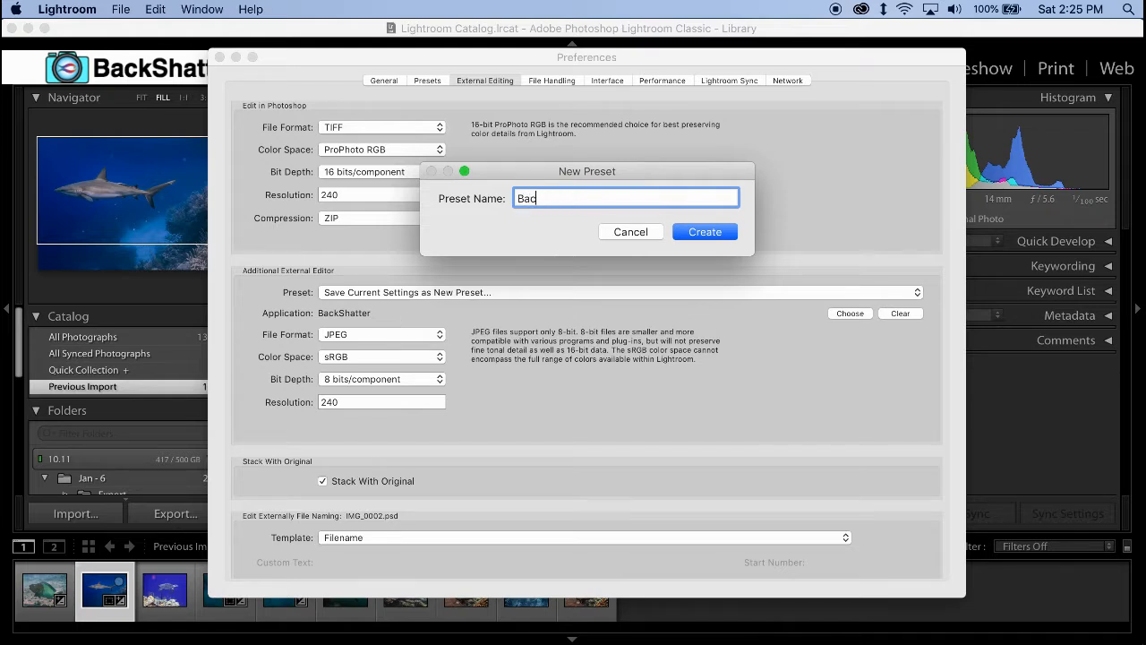
text(kShatter)
click(688, 231)
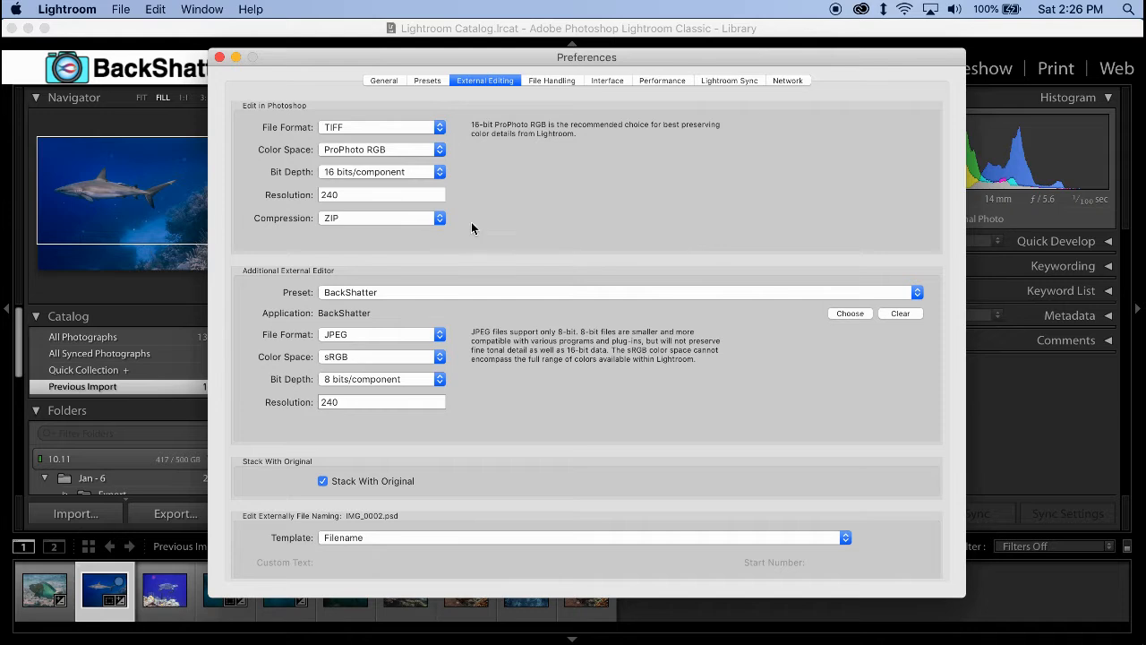
click(220, 58)
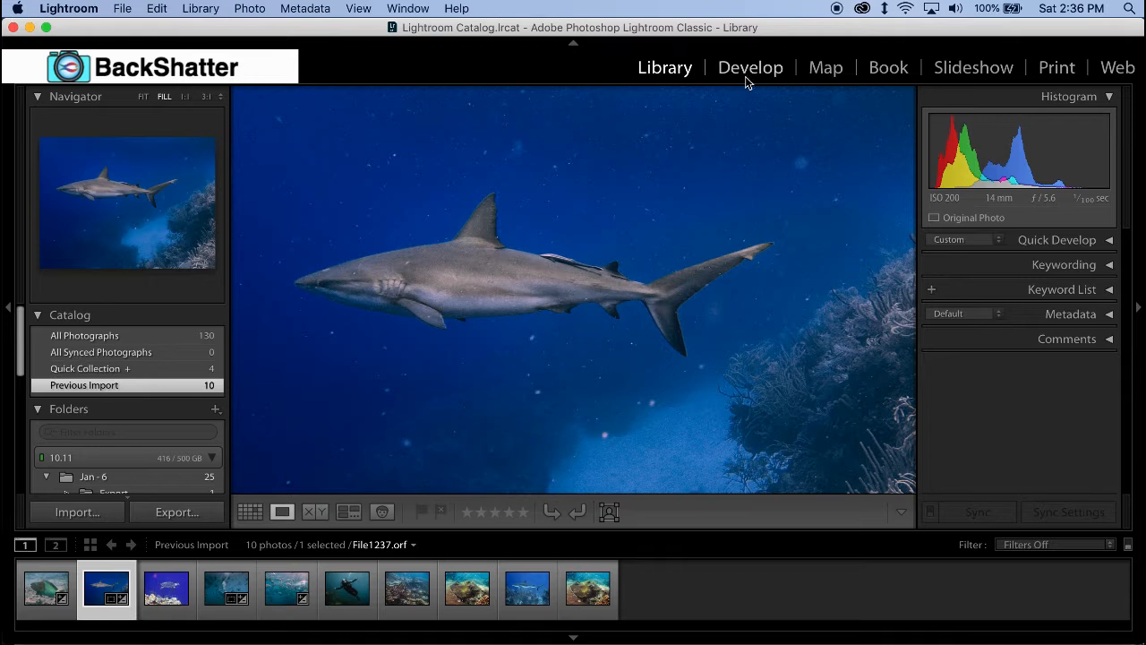
- In the Develop module, set the shark photo's noise reduction to Luminance 70 and Color 38
click(746, 77)
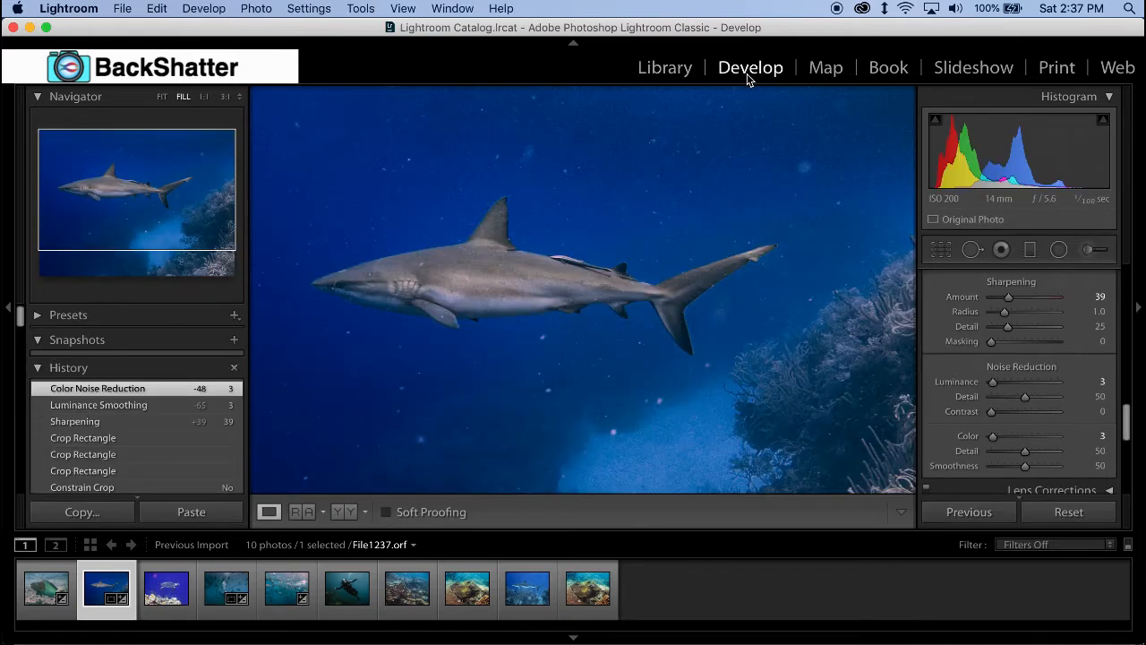
mouse_move(1126, 428)
mouse_down()
mouse_move(1132, 281)
mouse_move(1129, 432)
mouse_up()
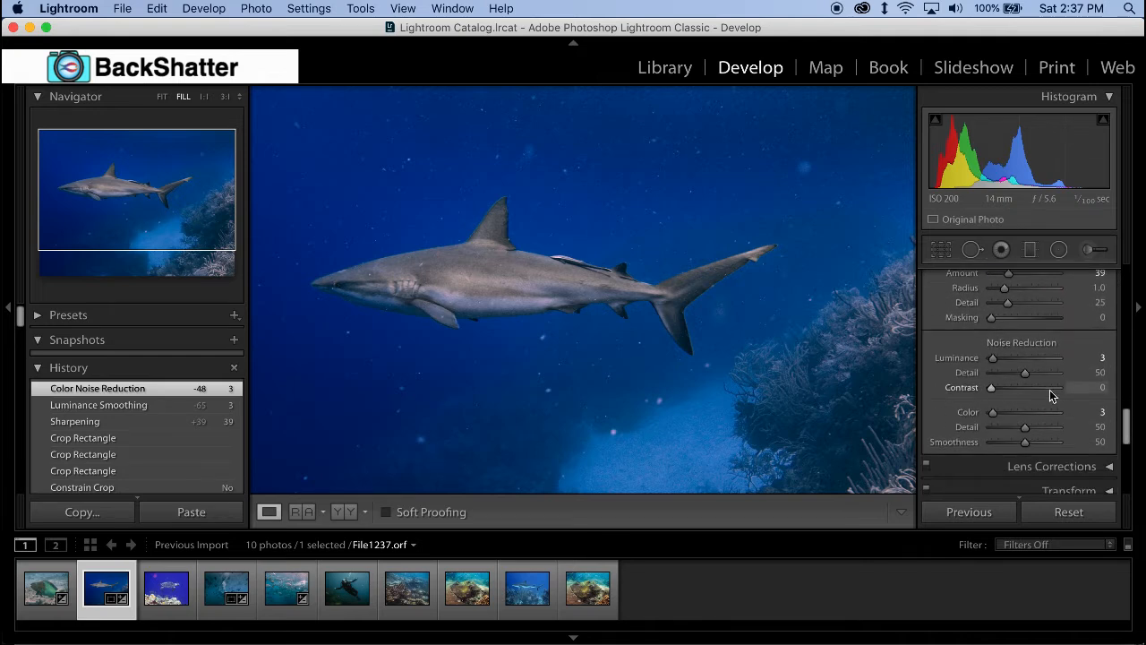
drag(995, 357, 1025, 356)
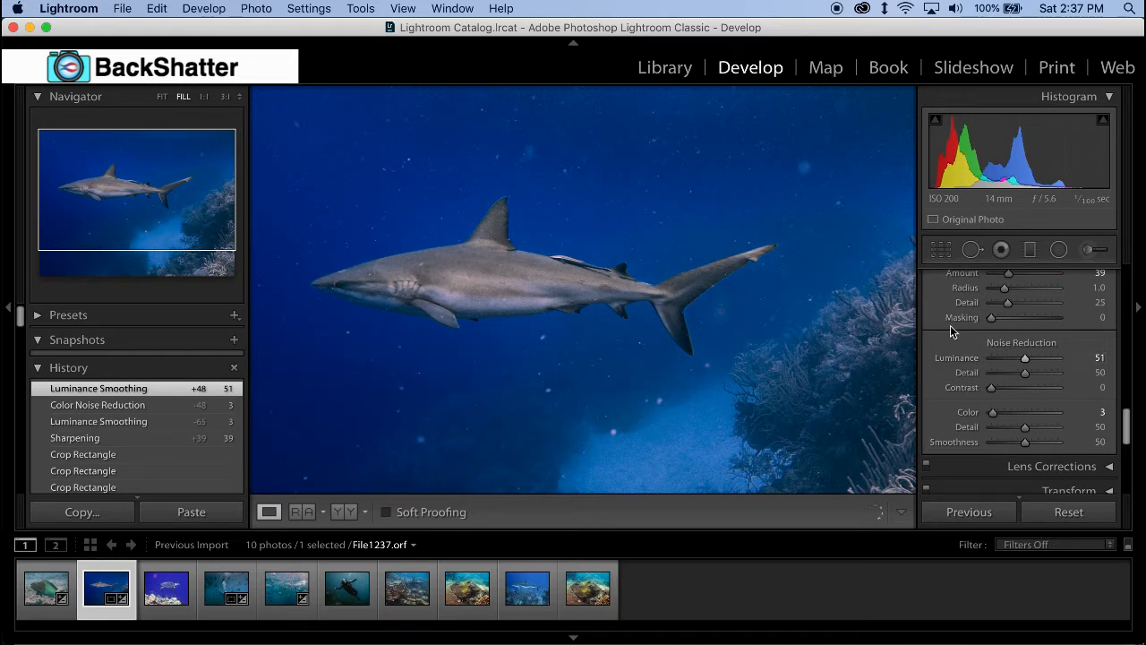
click(731, 286)
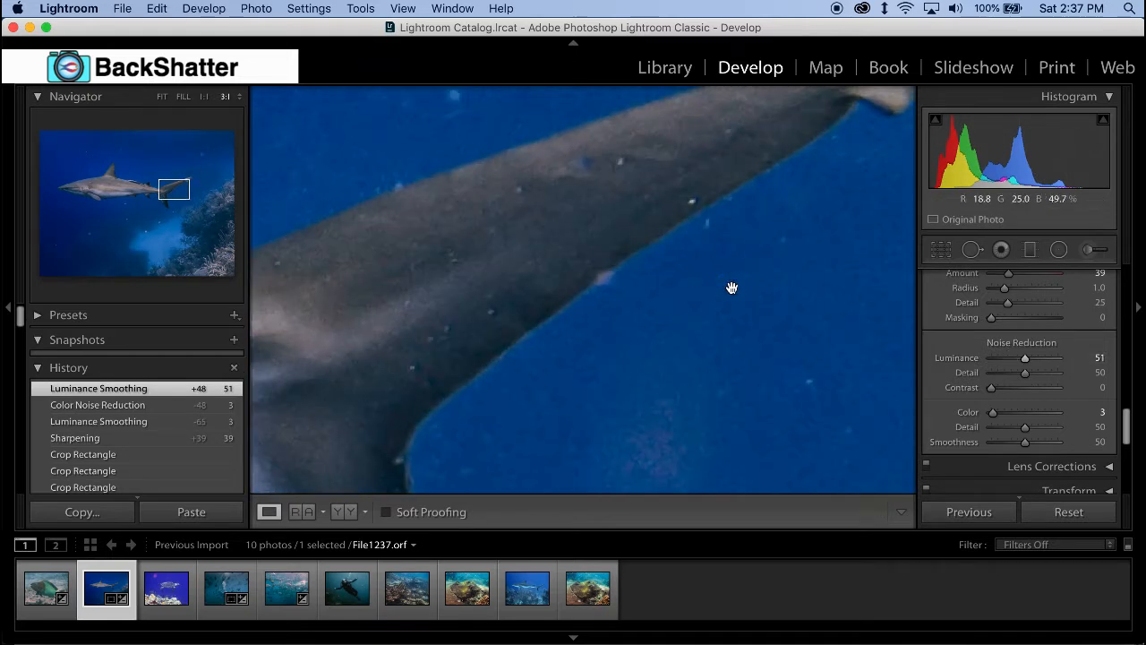
drag(994, 413, 1018, 414)
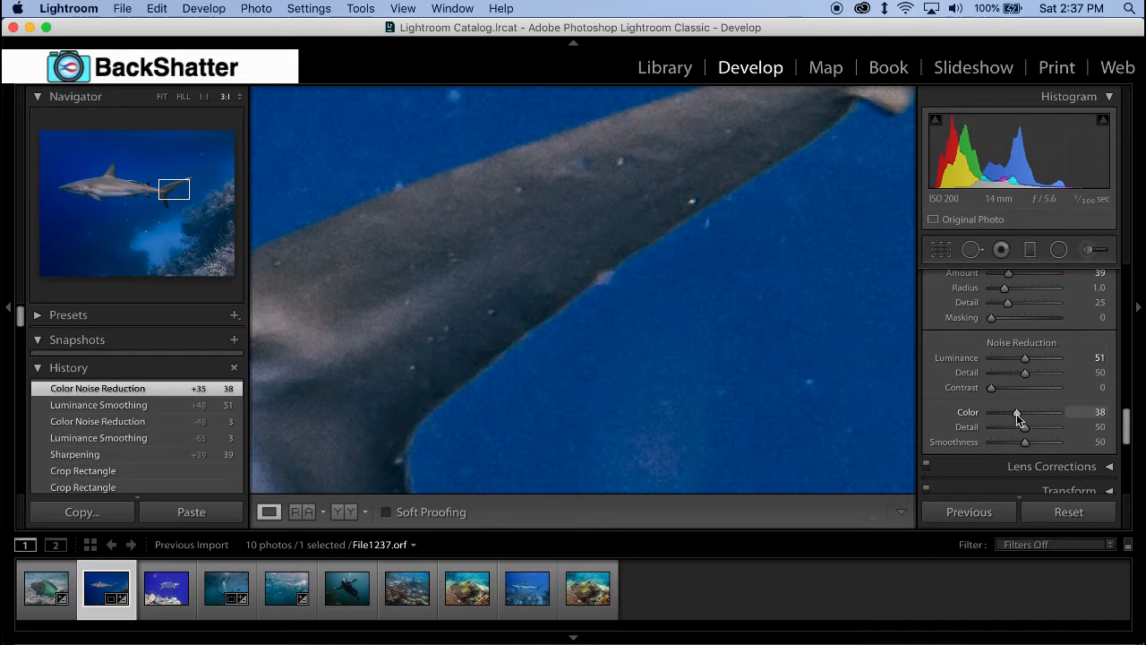
drag(1026, 358, 1039, 361)
- Set the shark photo's sharpening amount to 0
drag(1009, 274, 990, 281)
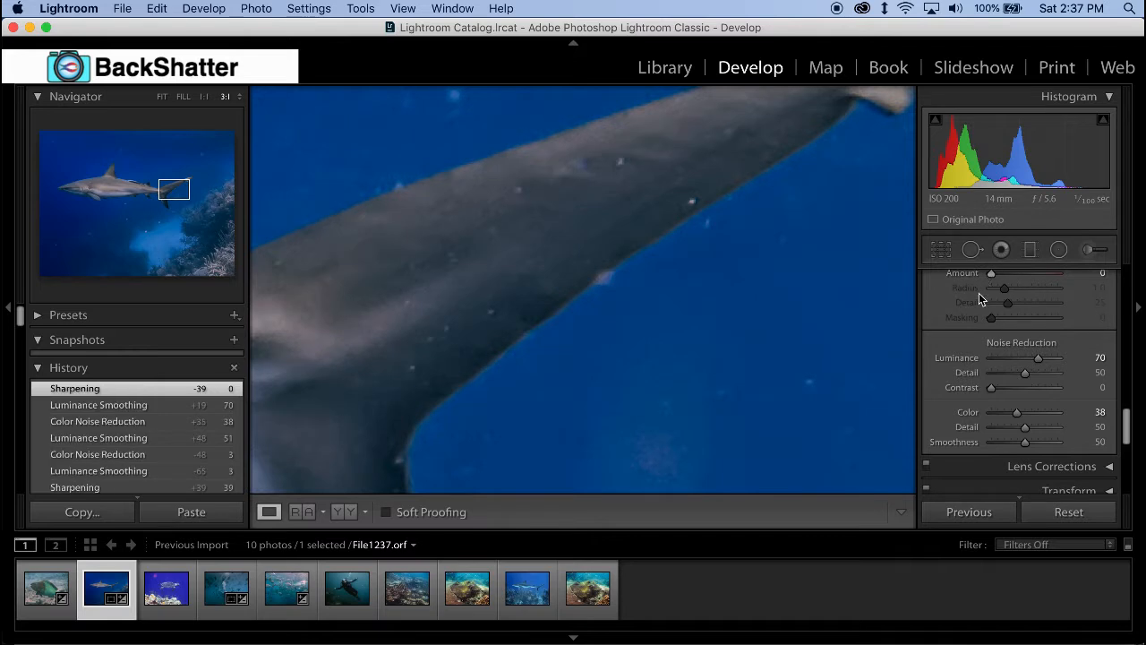
scroll(980, 298, up, 4)
click(760, 359)
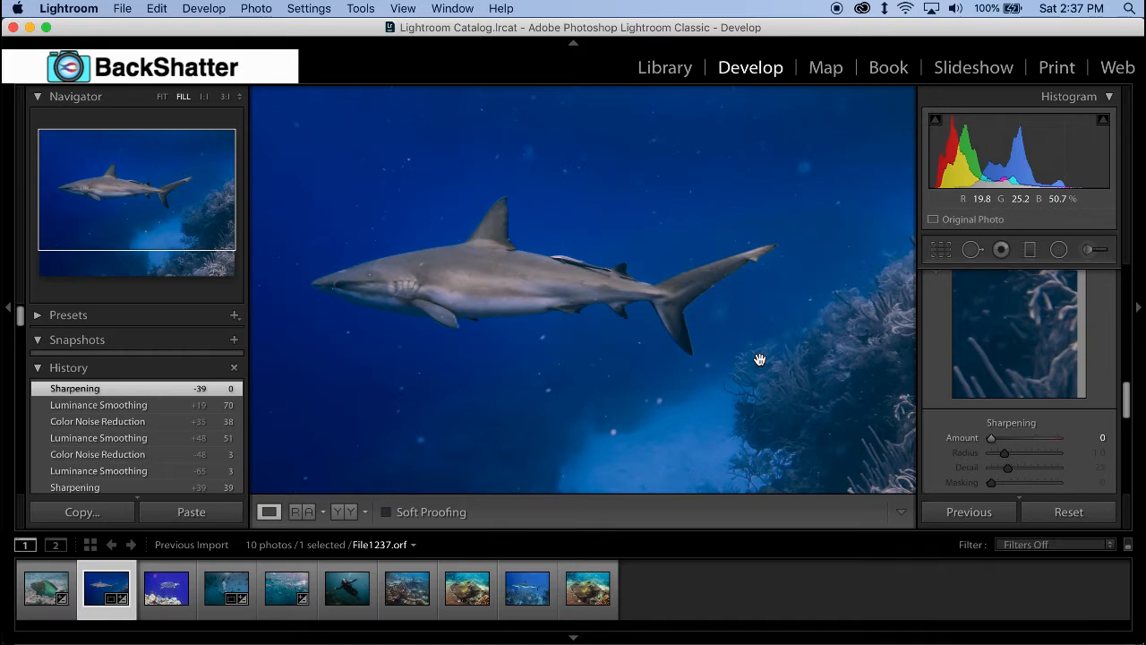
- Send the shark photo to BackShatter through its preset as a JPEG copy with Lightroom adjustments
right_click(627, 370)
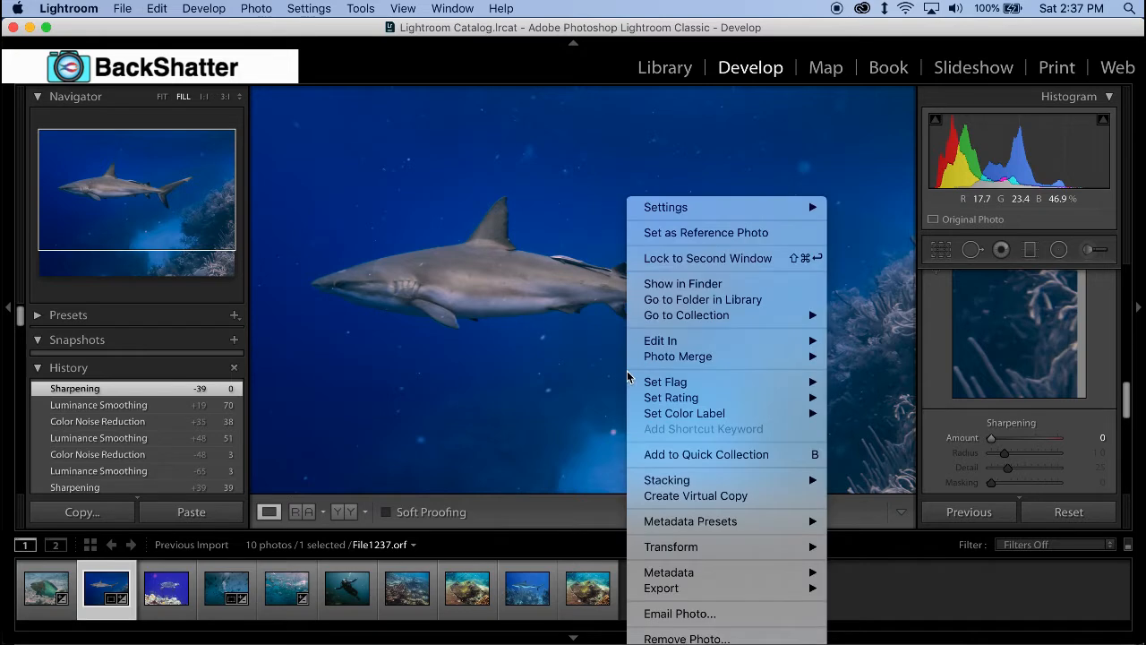
mouse_move(686, 343)
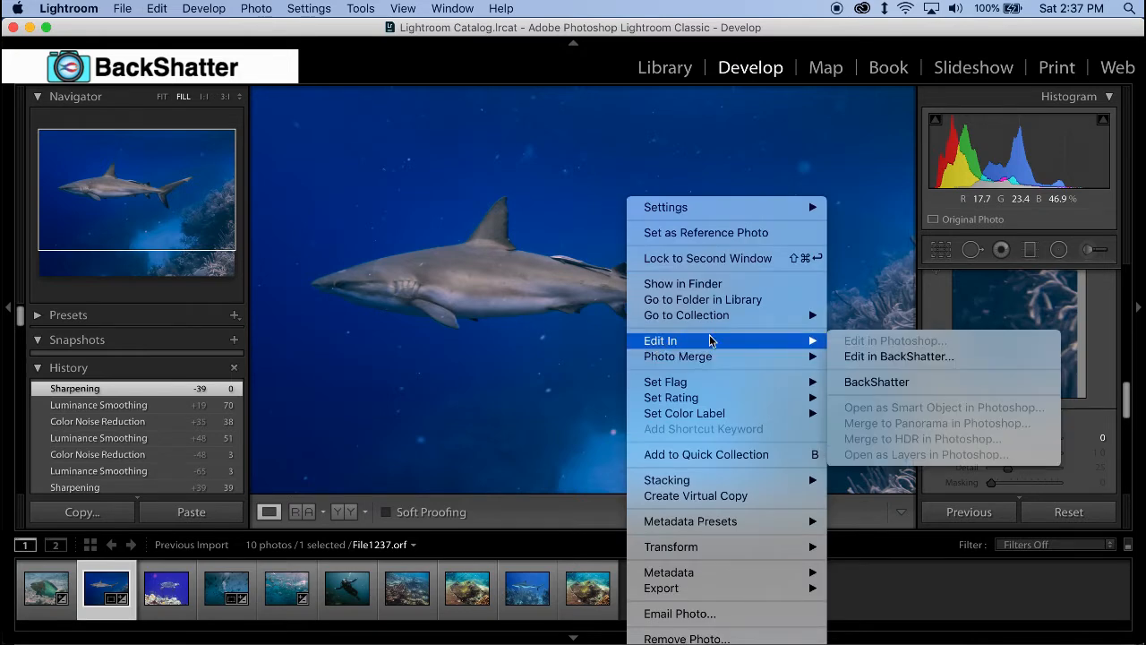
click(864, 382)
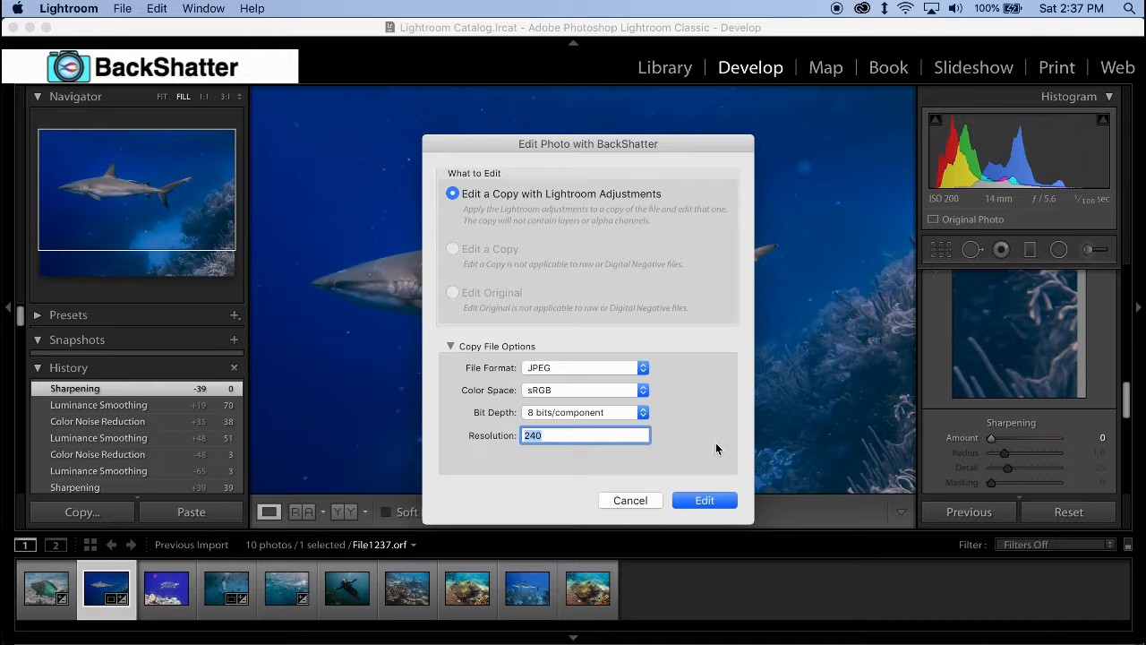
click(693, 502)
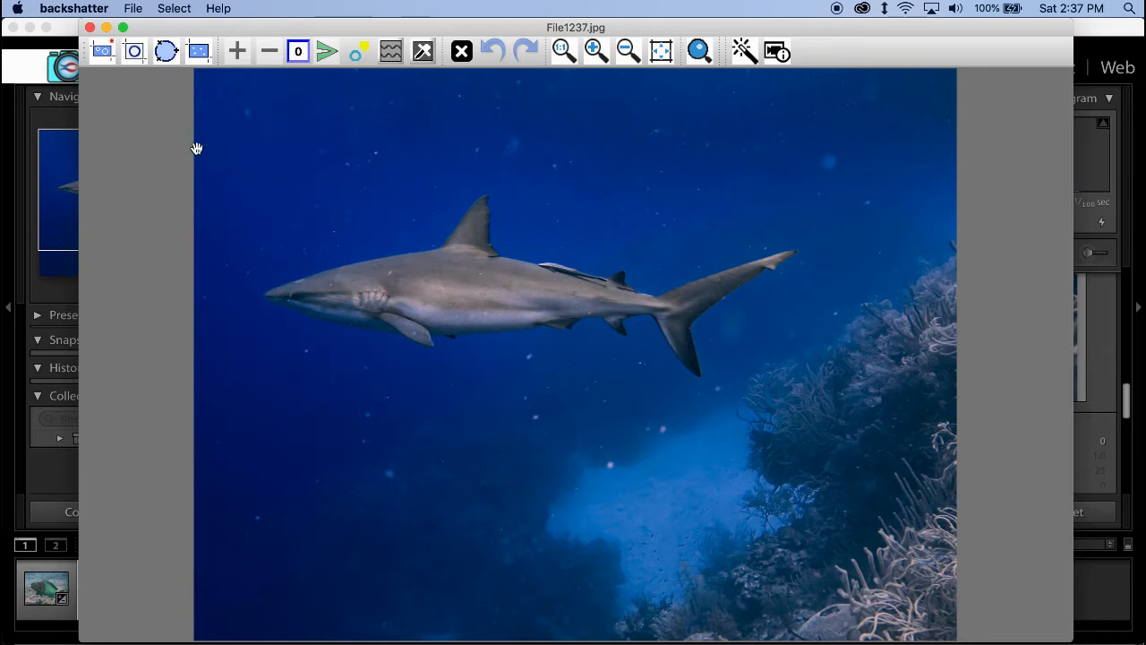
drag(172, 207, 1008, 54)
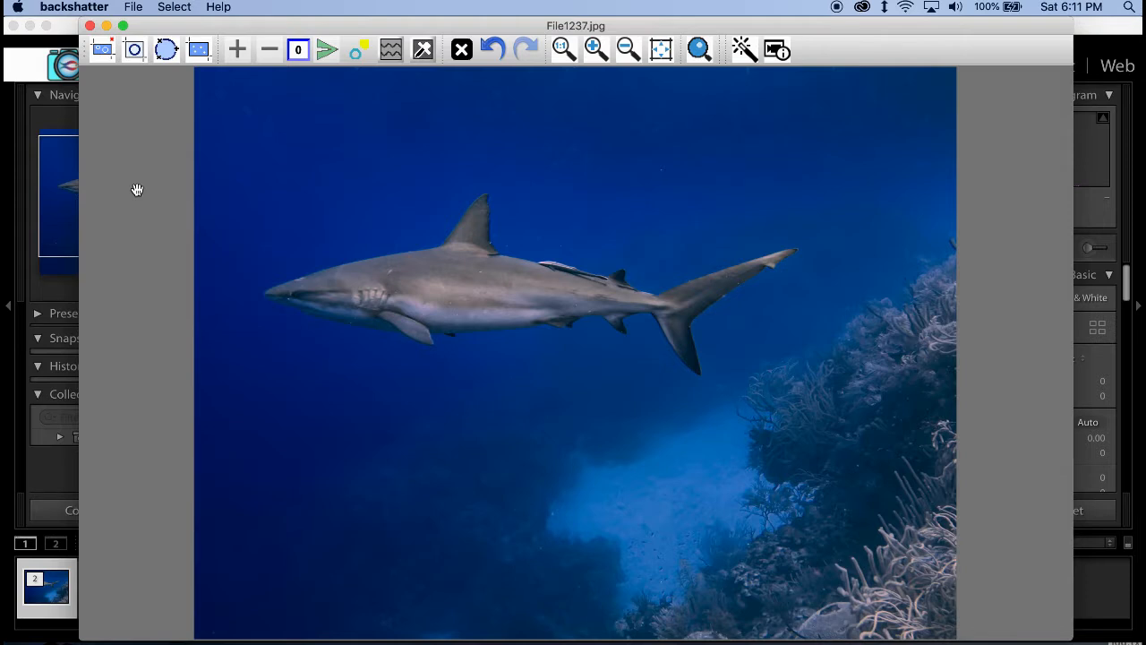
- Save the cleaned image as File1237 in the test images folder, replacing the existing JPEG, and close the image window to return to Lightroom
click(139, 8)
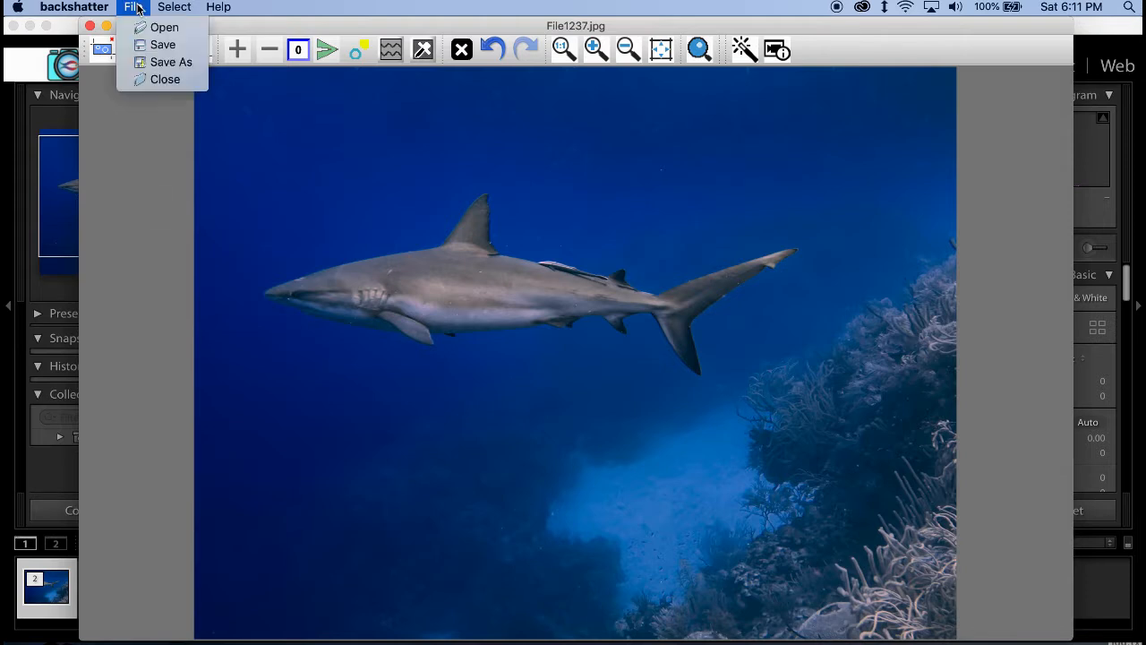
click(168, 48)
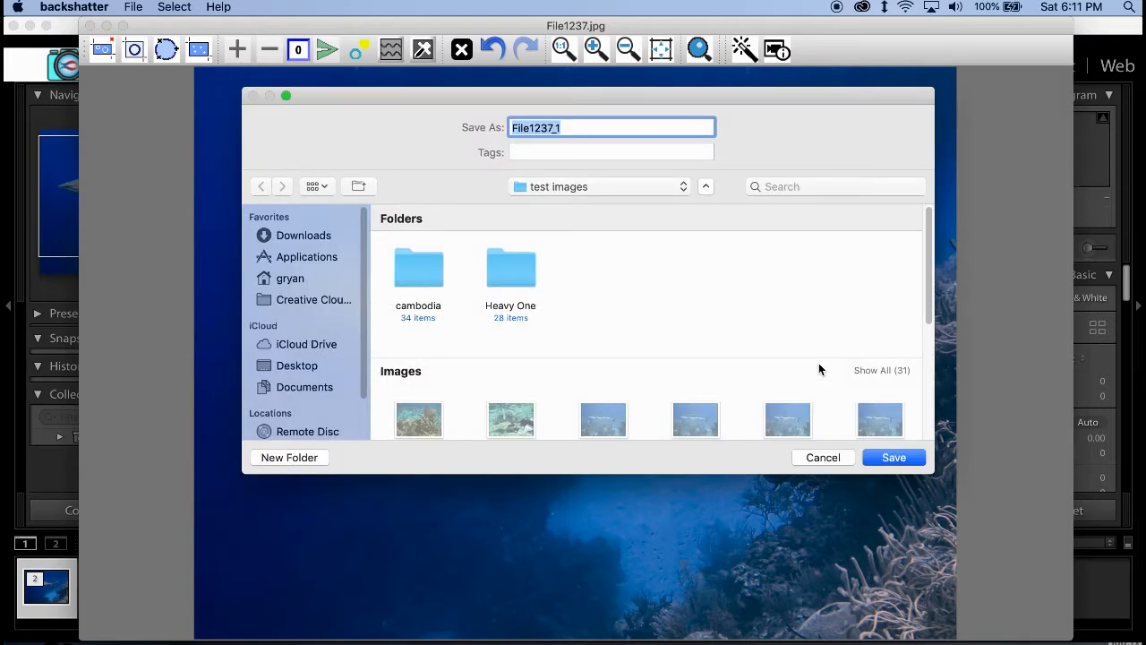
click(860, 374)
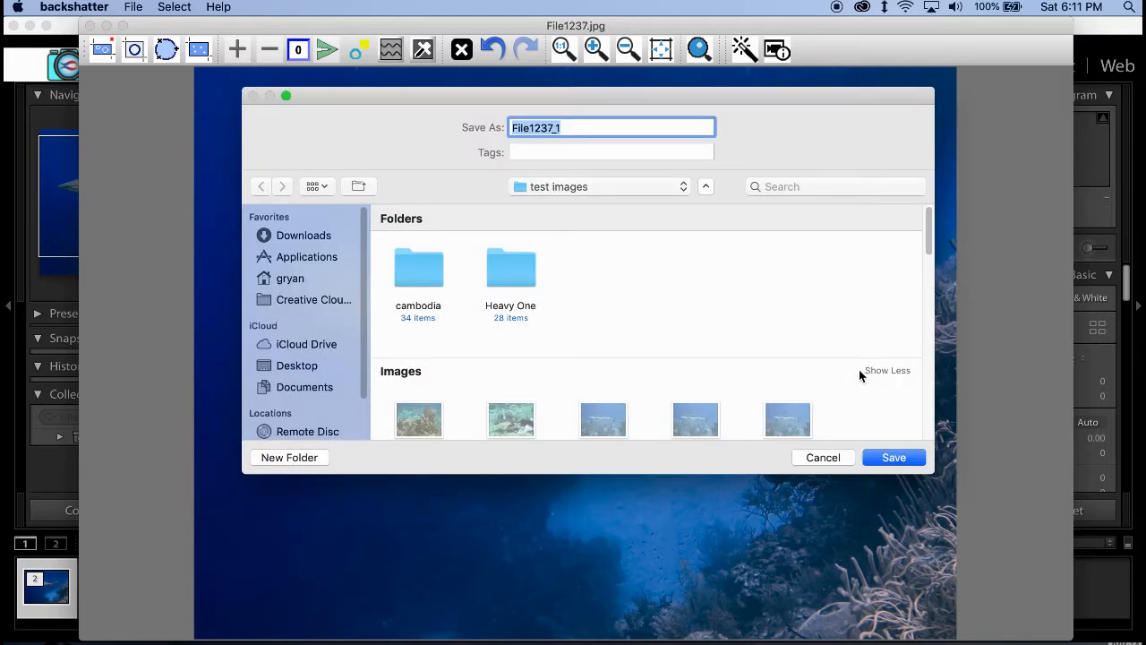
scroll(845, 358, down, 5)
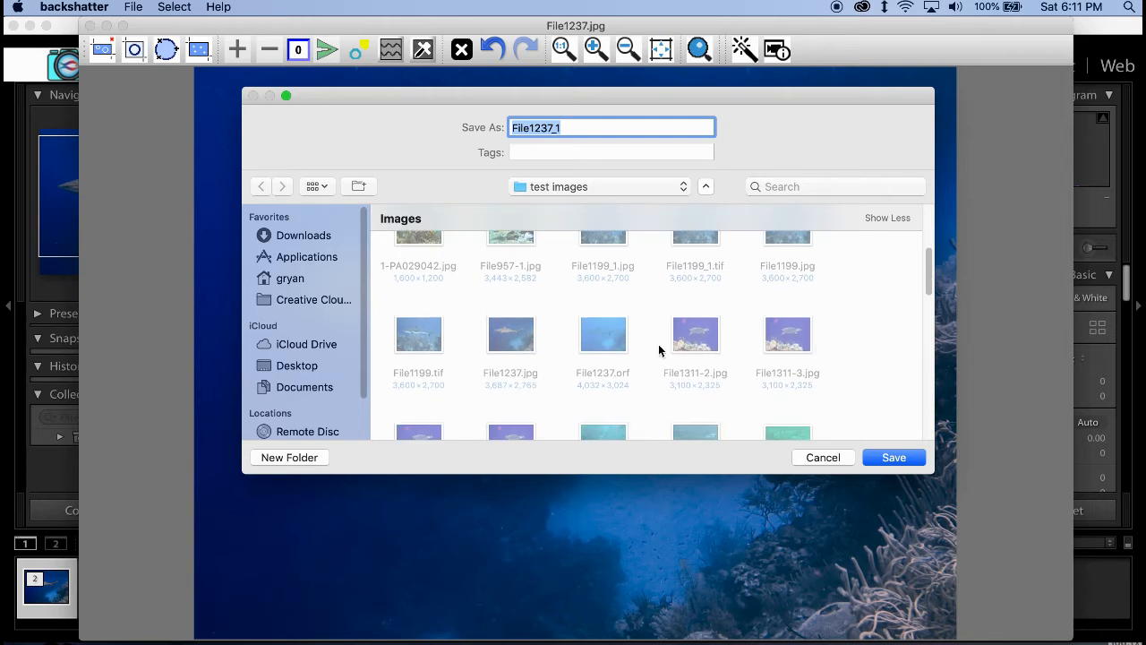
click(511, 343)
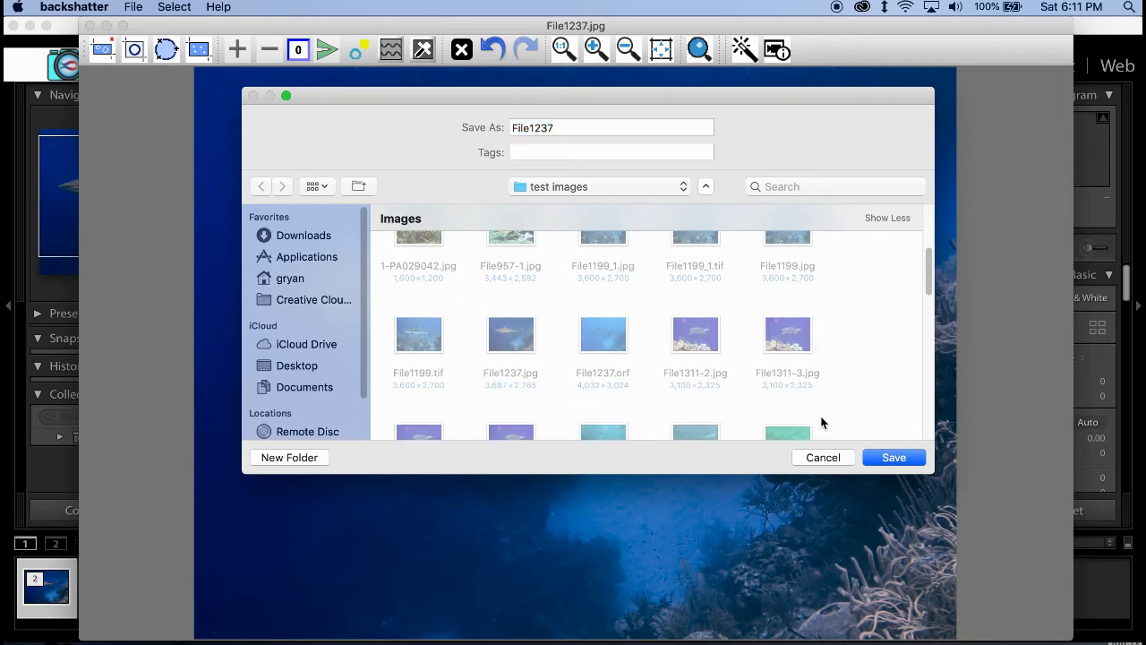
click(882, 457)
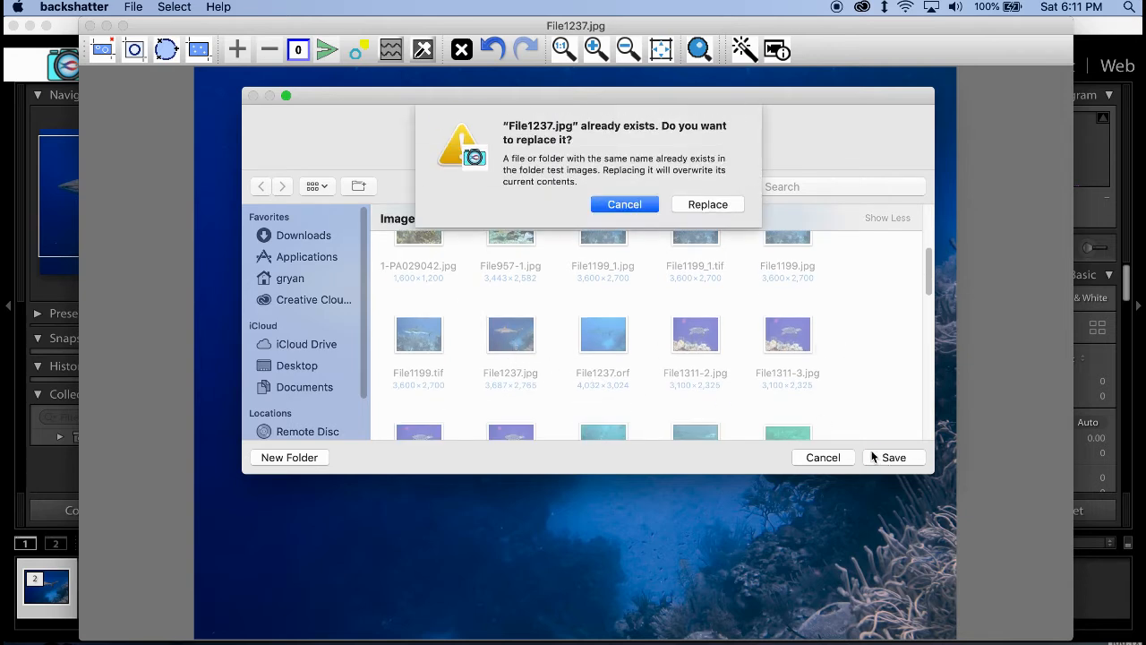
click(706, 204)
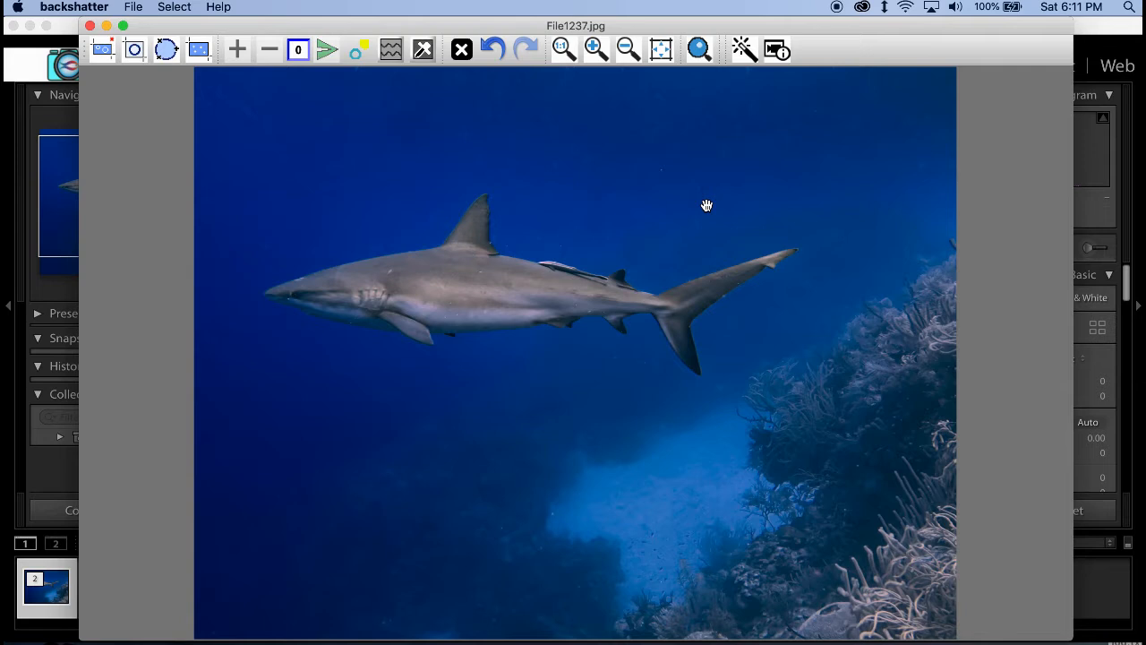
click(91, 25)
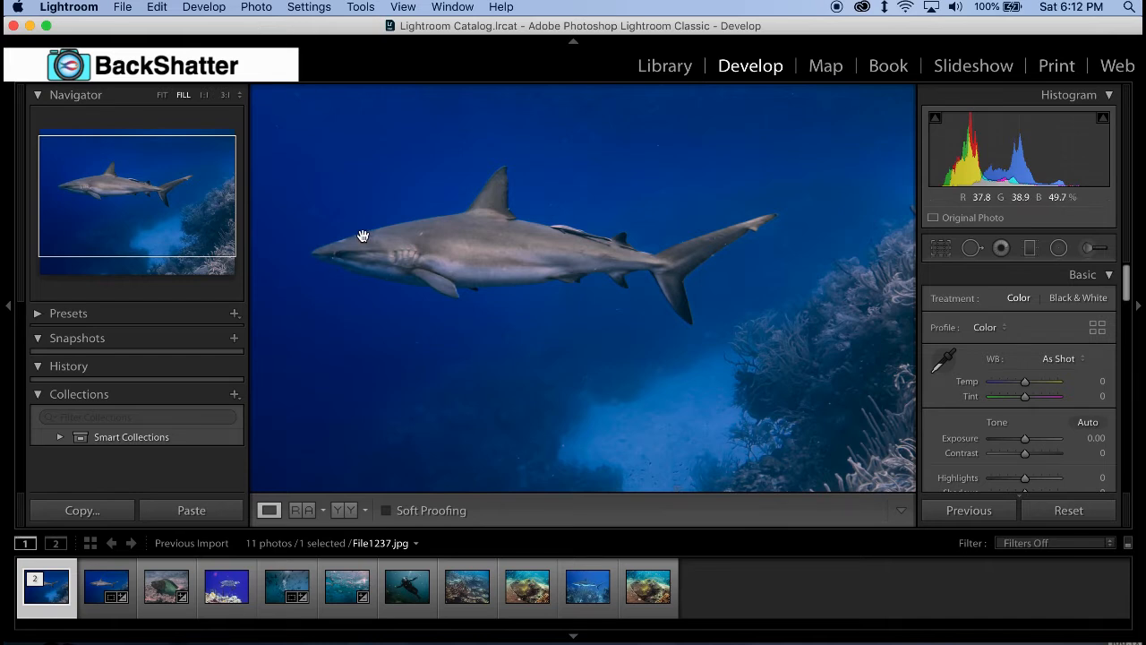
- Compare the edited File1237.jpg with the original File1237.orf, and set the JPEG's temperature to +11 and contrast to +12
click(162, 96)
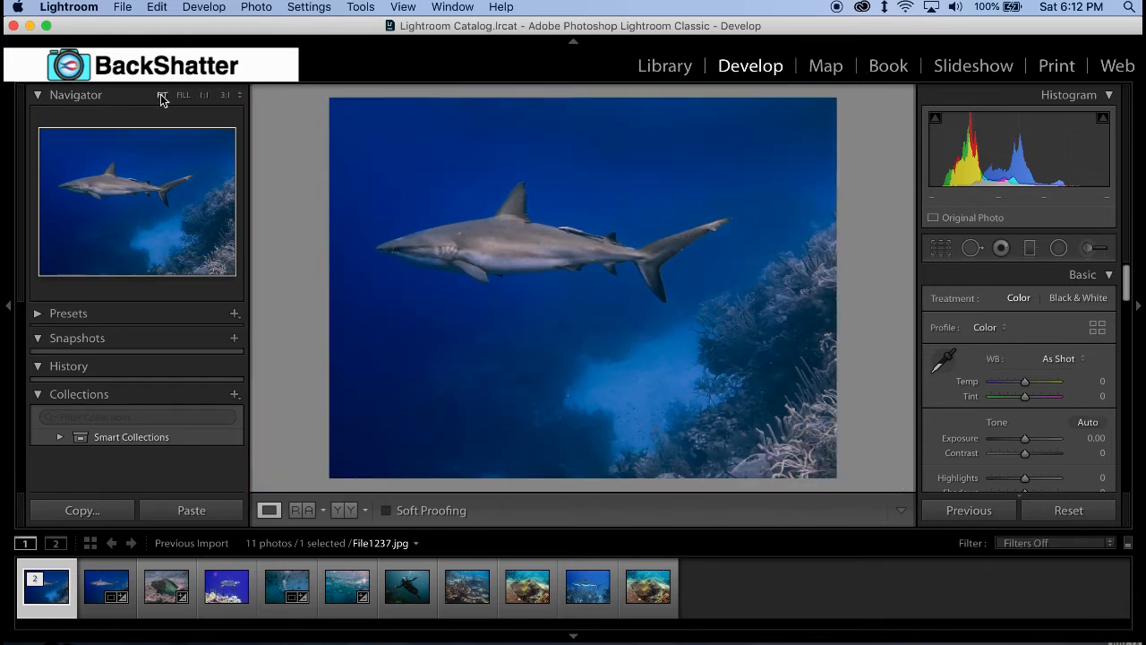
click(93, 595)
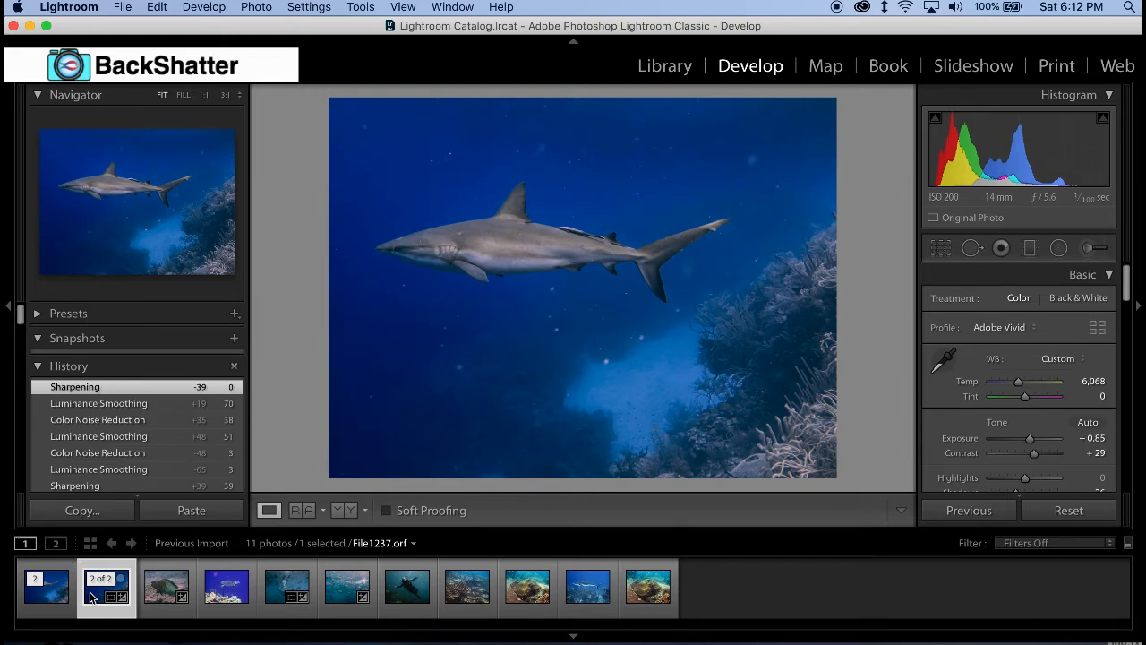
click(51, 601)
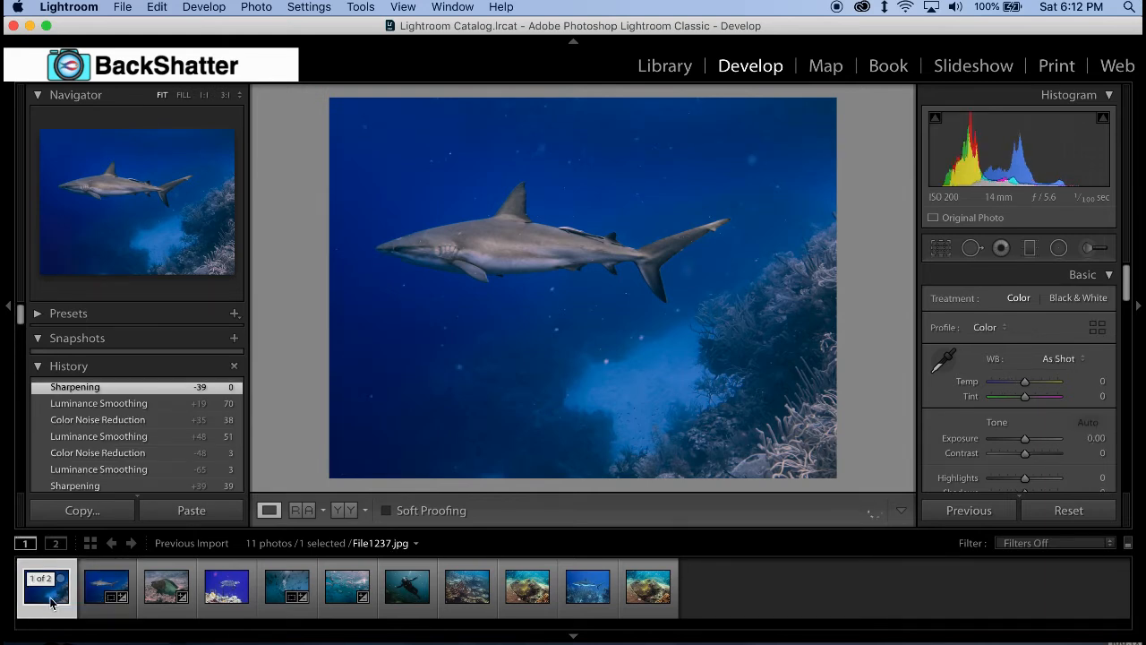
click(181, 95)
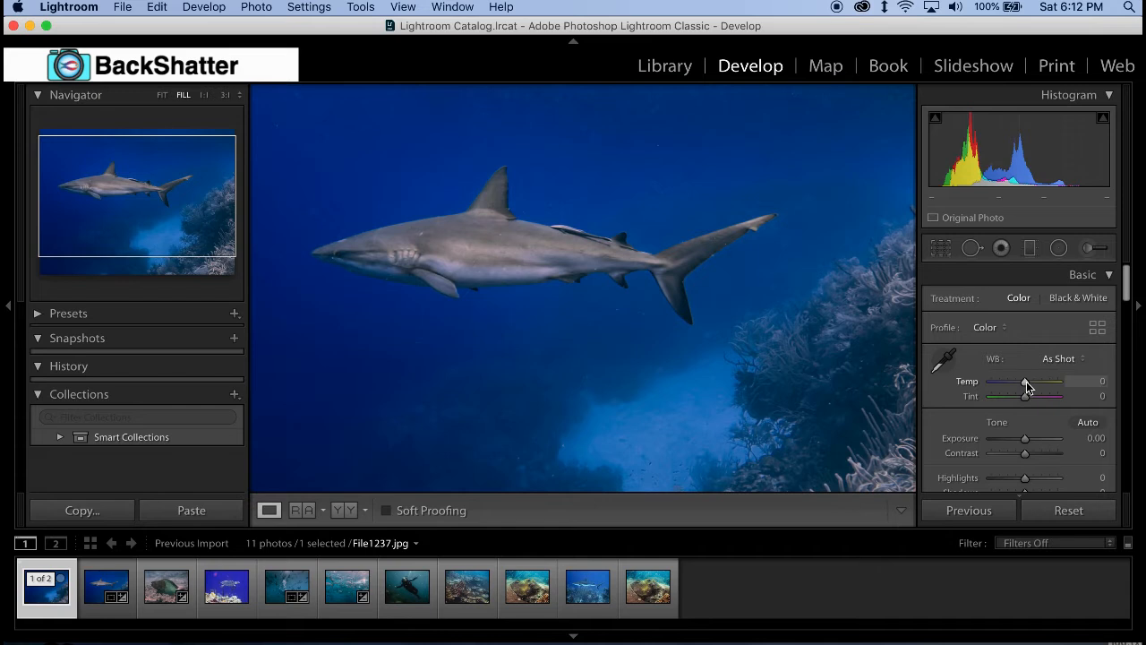
drag(1026, 385, 1030, 387)
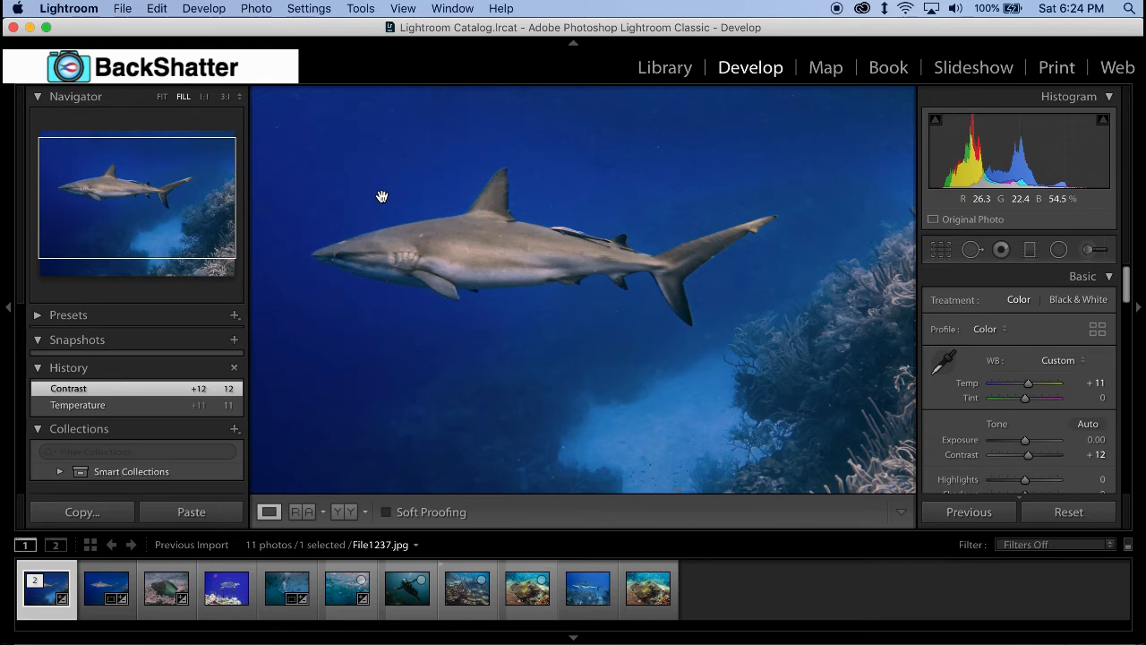
- Enable treating JPEG files next to raw files as separate photos in the general import preferences and close the preferences
click(81, 11)
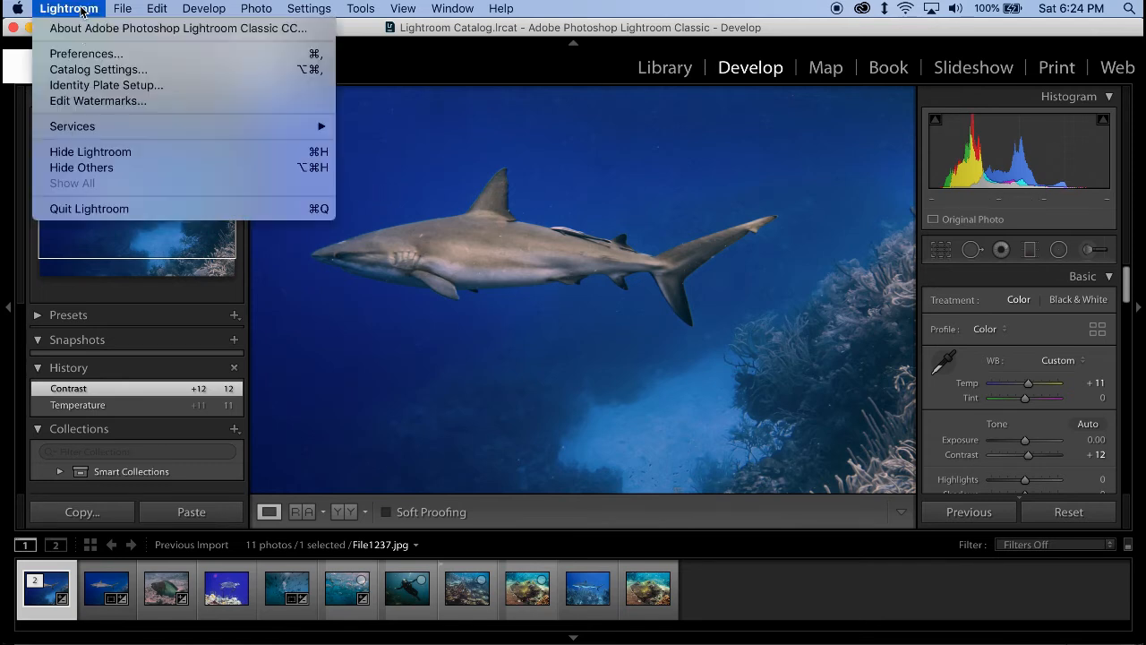
click(86, 56)
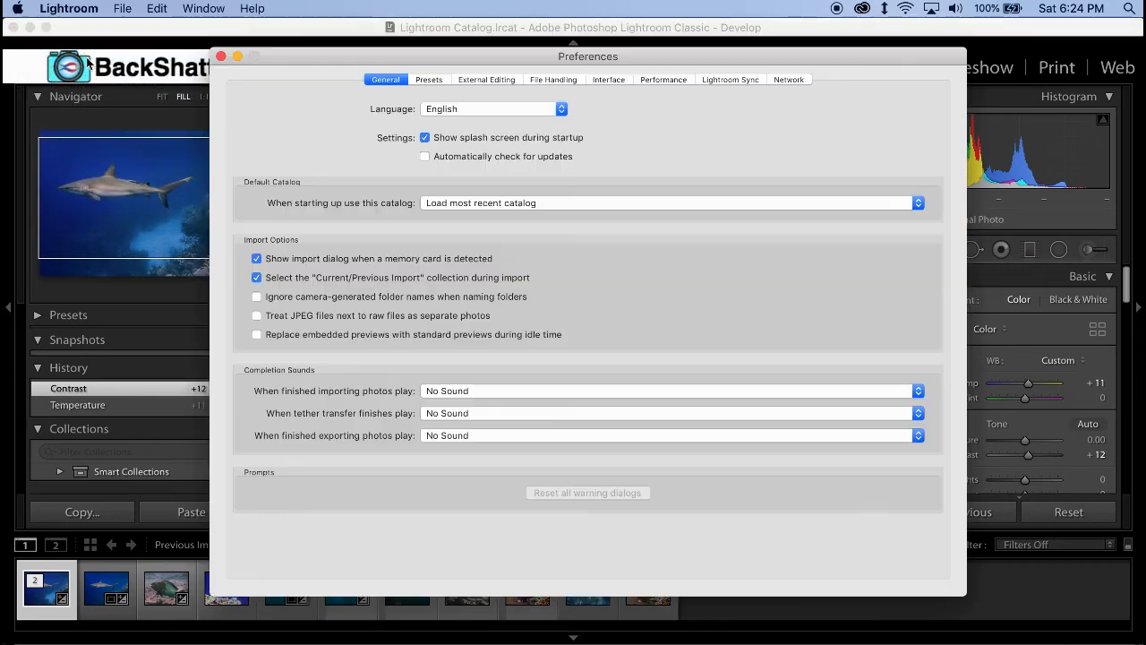
click(391, 83)
click(257, 317)
click(222, 57)
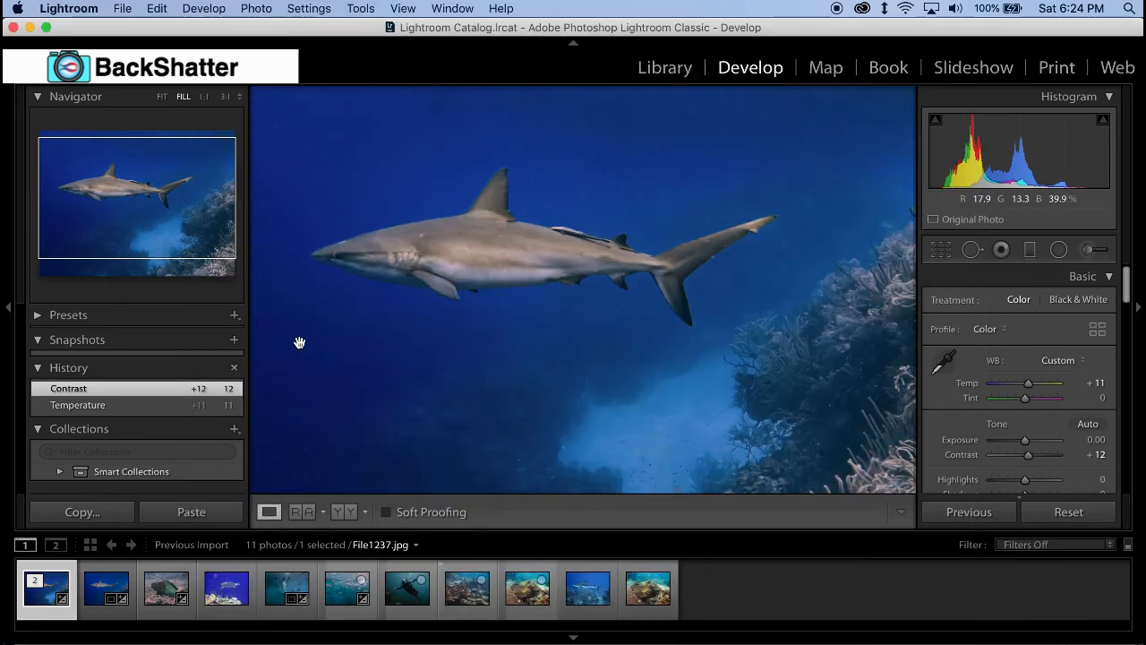